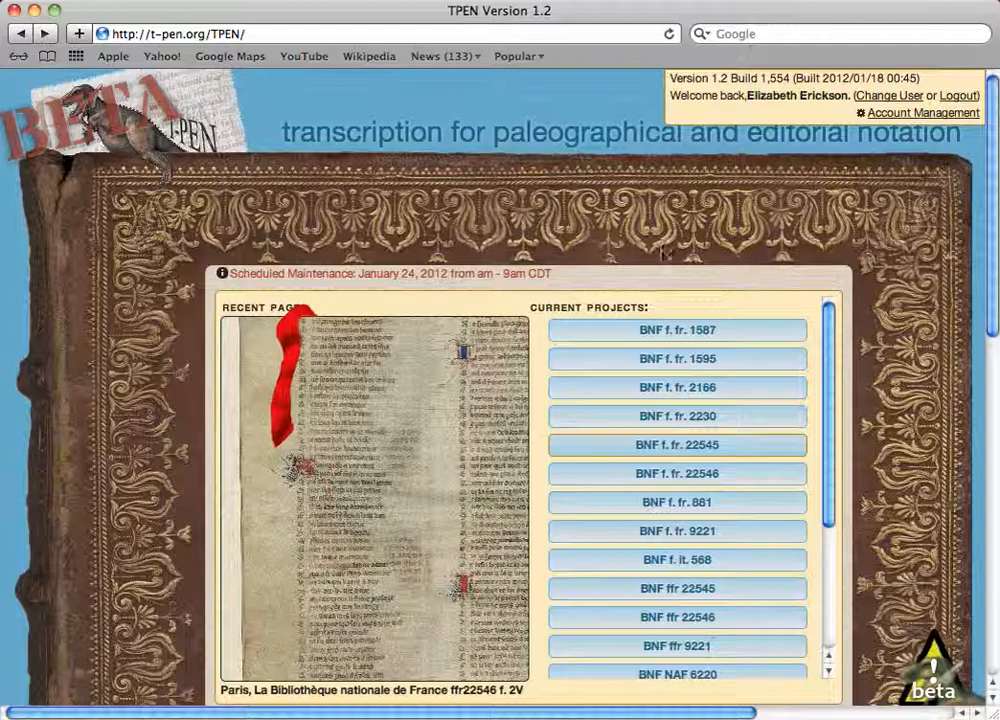
# - Open the BNF f. fr. 22545 project from the current projects and check which project is active
pyautogui.click(716, 450)
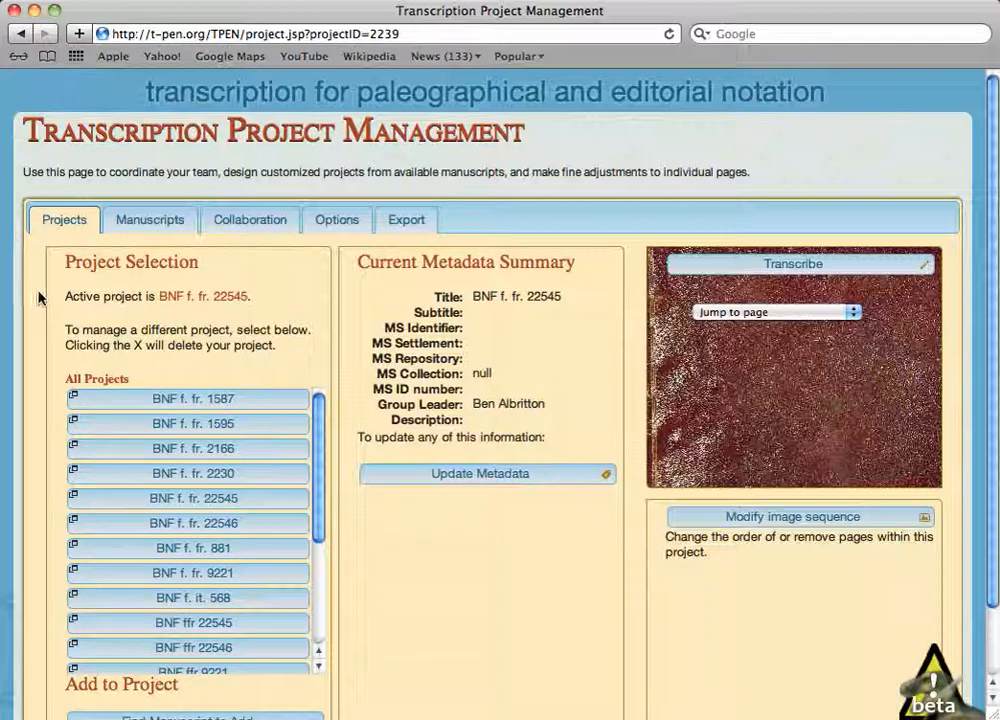
pyautogui.moveTo(62, 300); pyautogui.dragTo(257, 297)
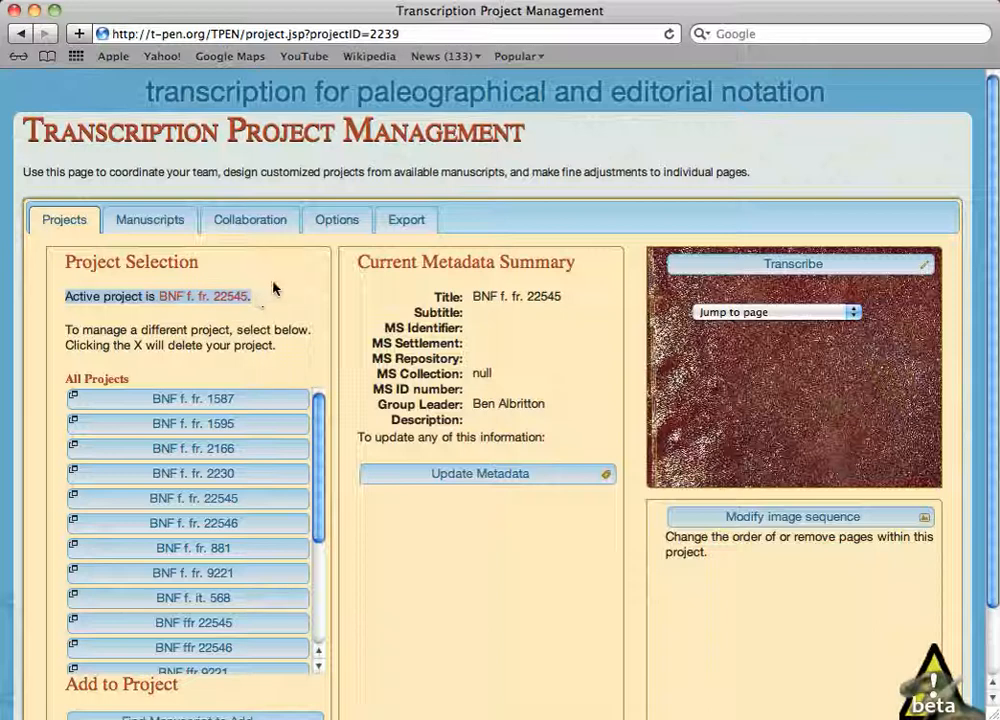
pyautogui.click(274, 288)
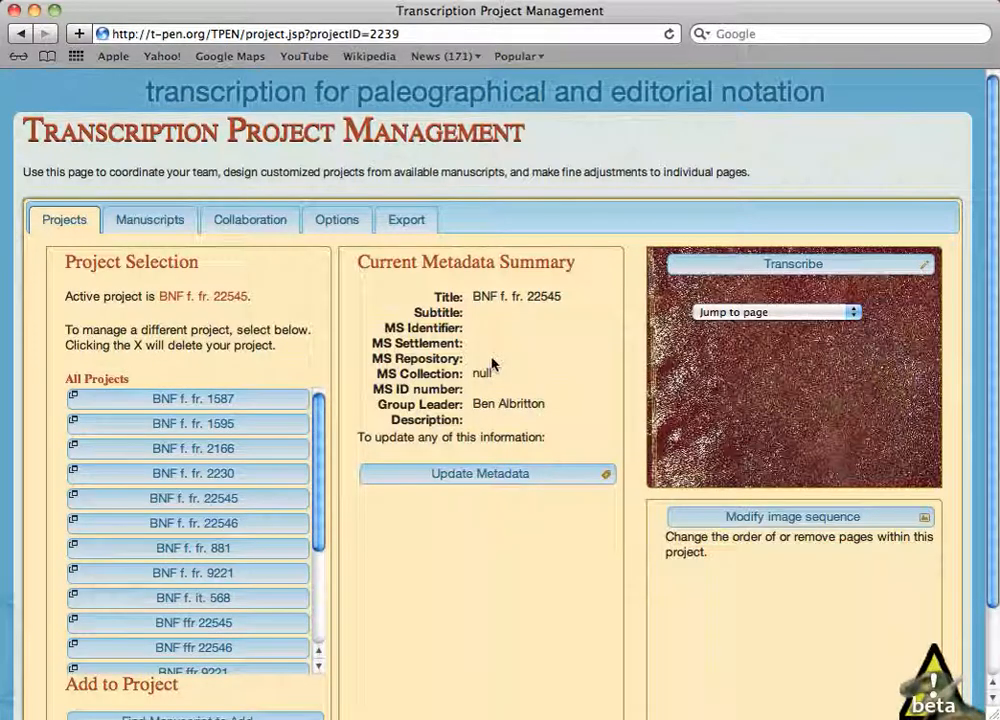
# - Open the project's metadata for editing and set the MS identifier to F and the MS repository to Bibliothèque Nationale
pyautogui.click(447, 477)
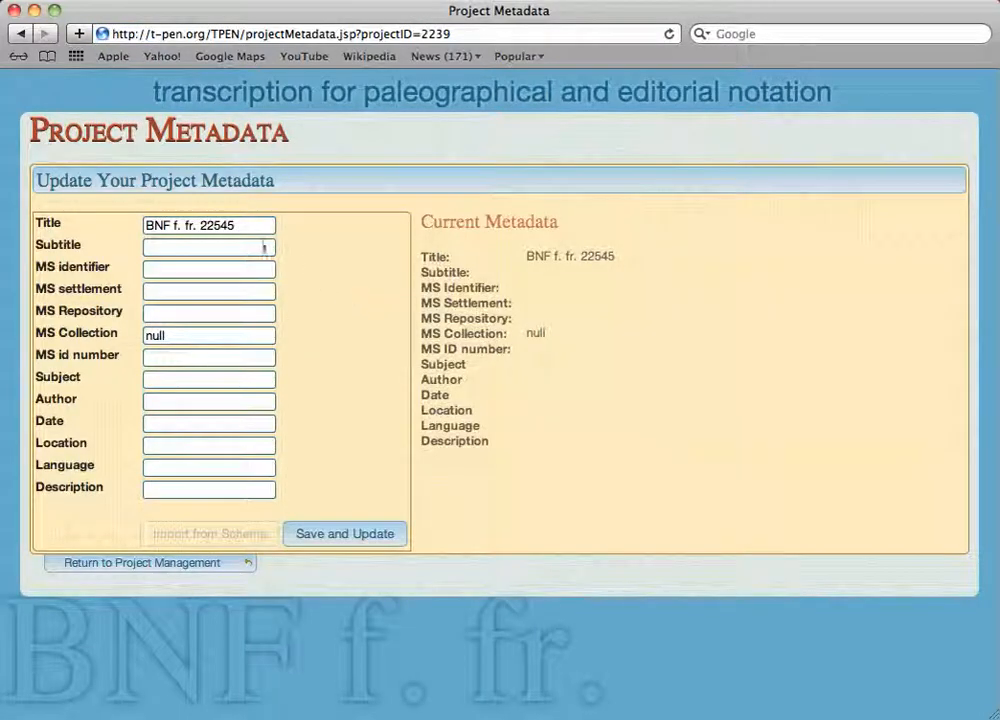
pyautogui.click(189, 272)
pyautogui.write('F')
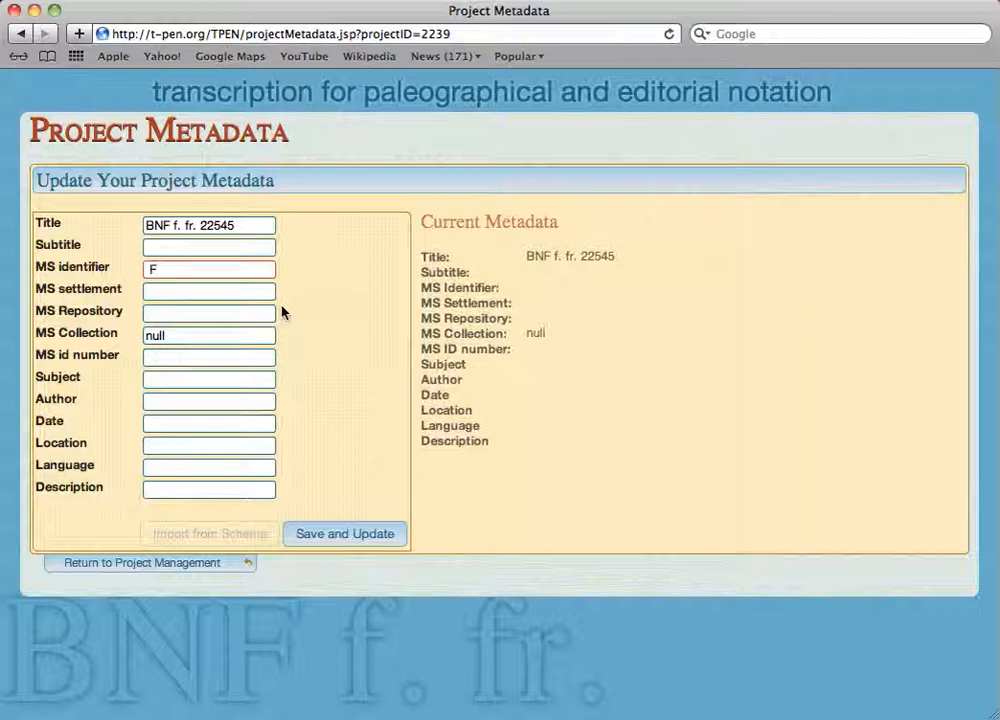
pyautogui.press('Tab')
pyautogui.press('Tab')
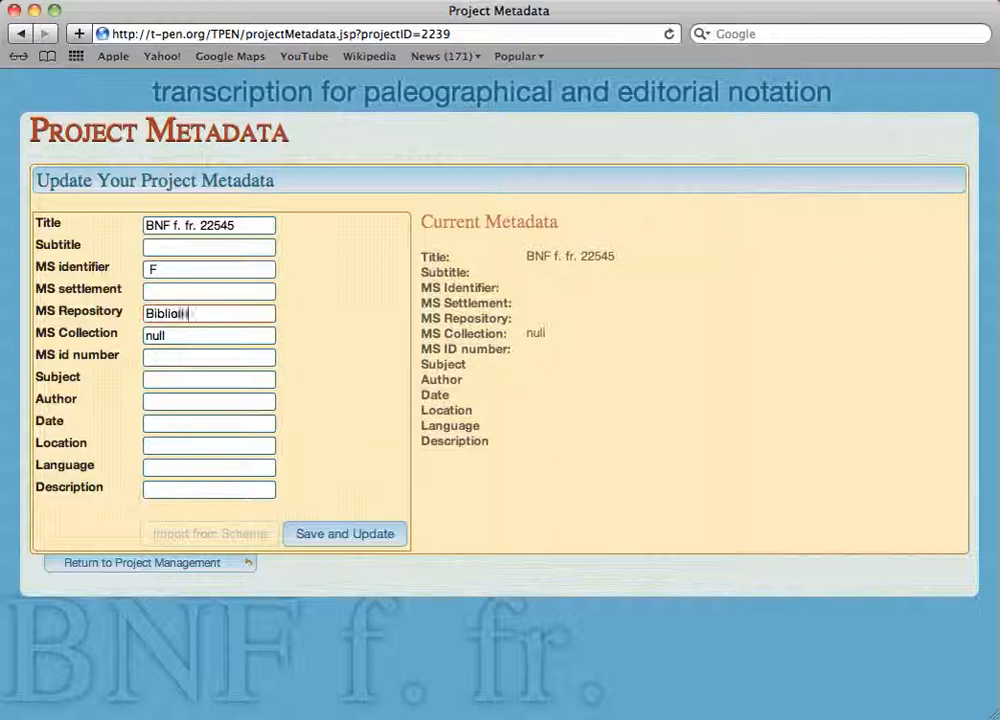
pyautogui.write('Bibliothèque Nationa')
pyautogui.press('Tab')
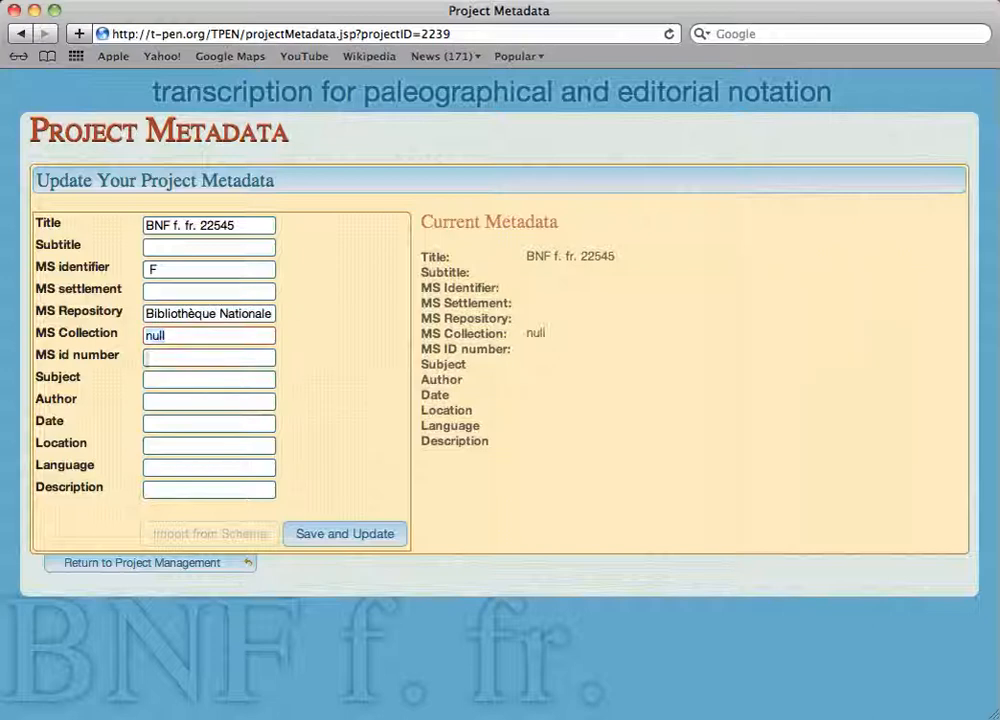
pyautogui.press('Tab')
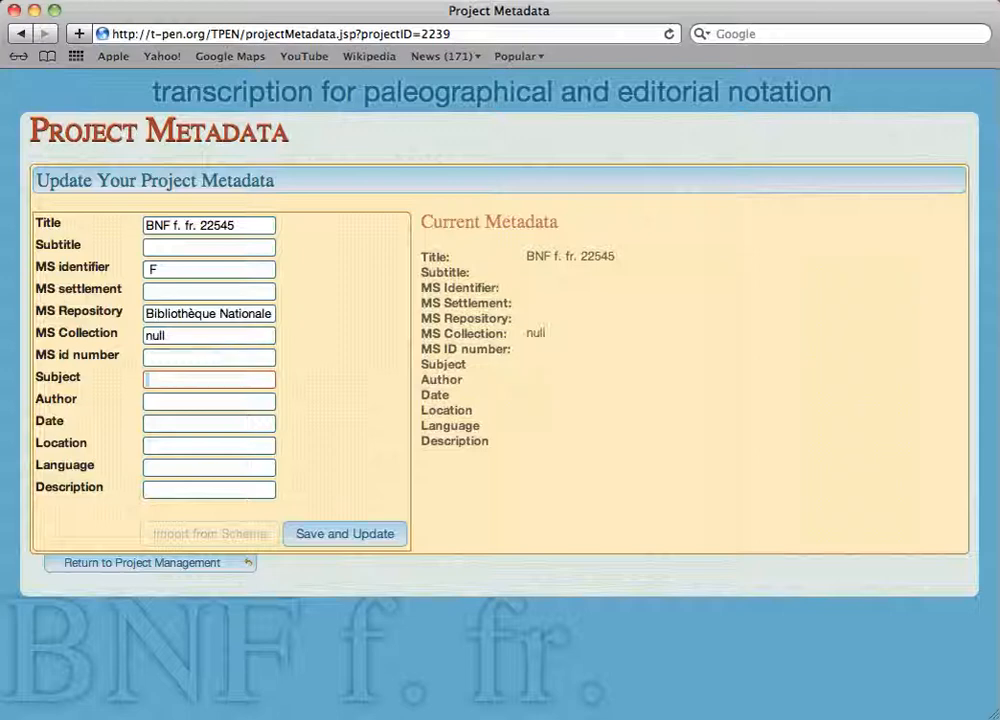
# - Set the metadata author to Guillaume de Machaut and the date to 14th century
pyautogui.click(188, 402)
pyautogui.write('Guillaume')
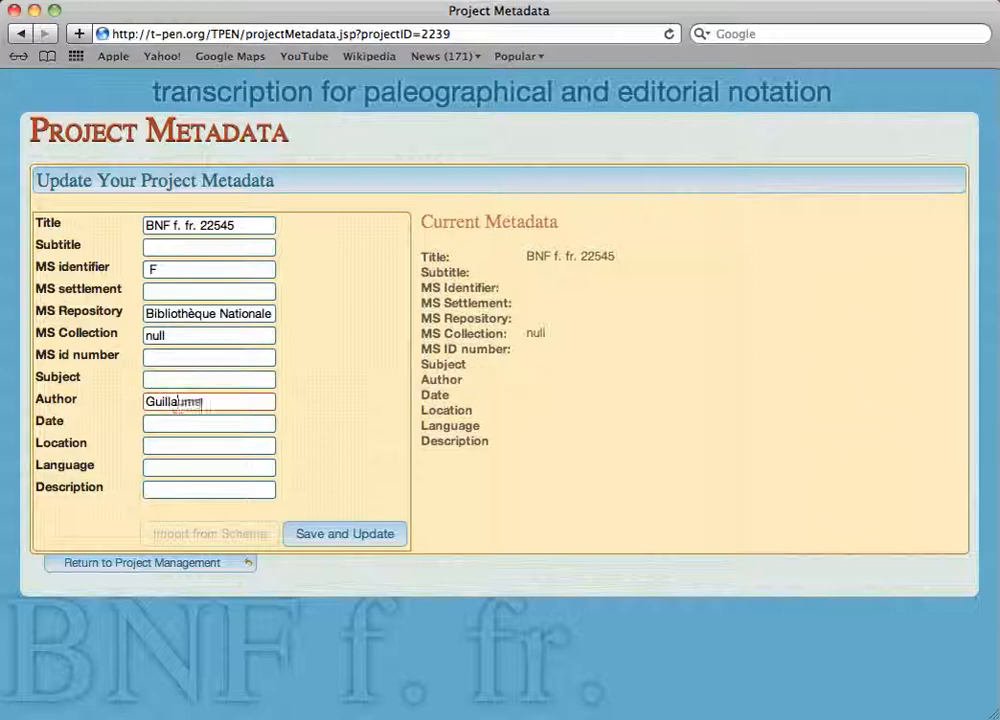
pyautogui.write(' de Machaut')
pyautogui.press('Tab')
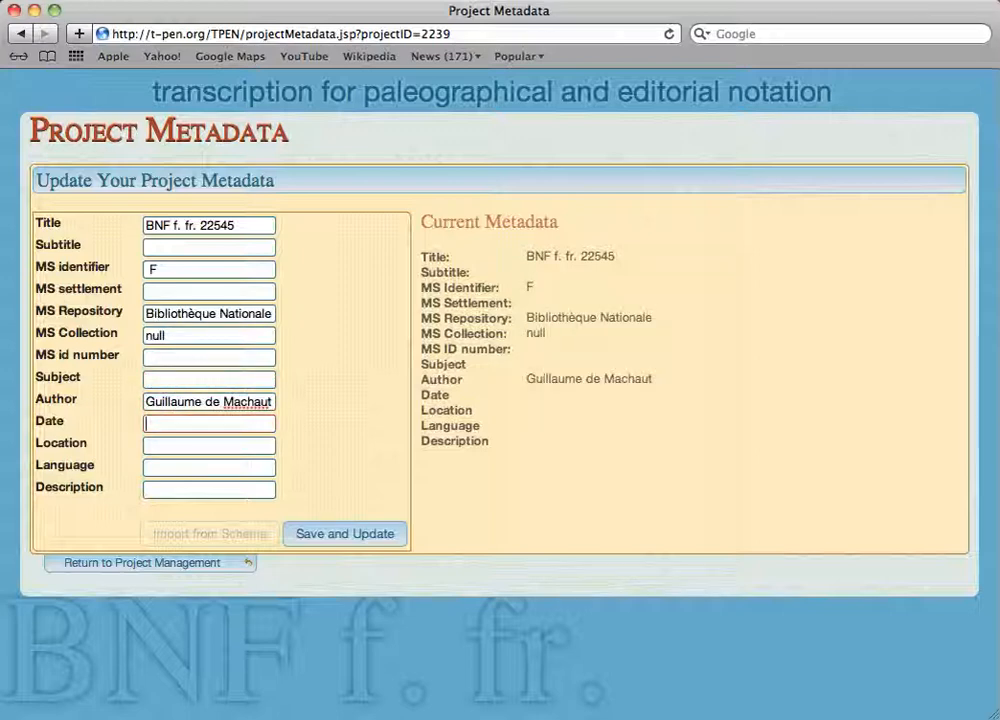
pyautogui.write('14th century')
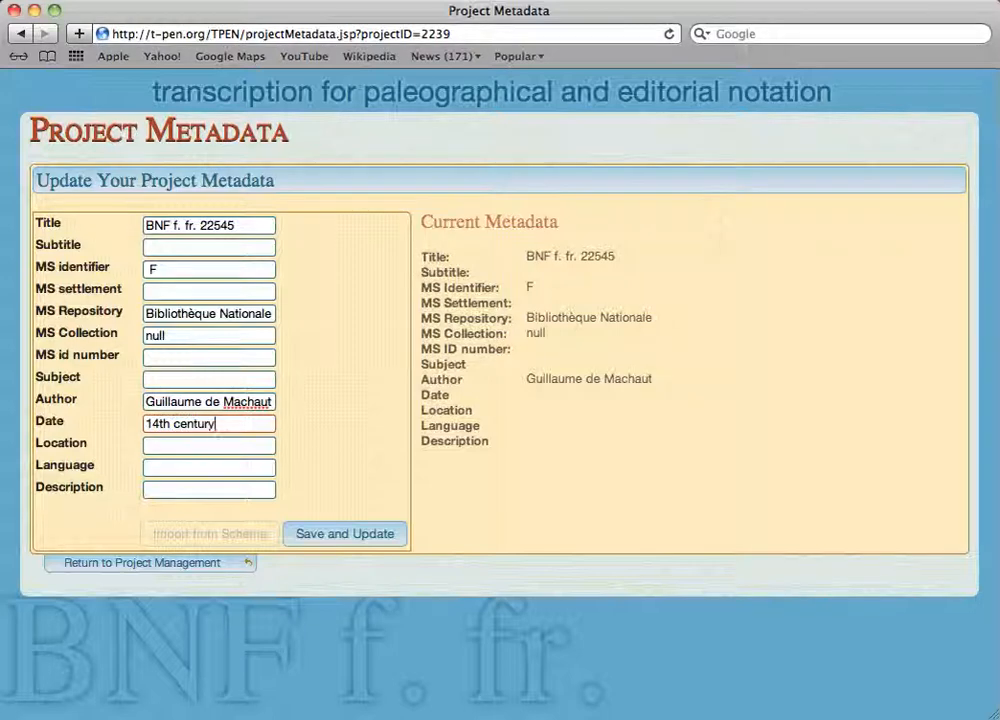
pyautogui.write('Paris')
# - Set the location to Paris and the language to Middle French, and save the updated project metadata
pyautogui.press('Tab')
pyautogui.write('Middle French')
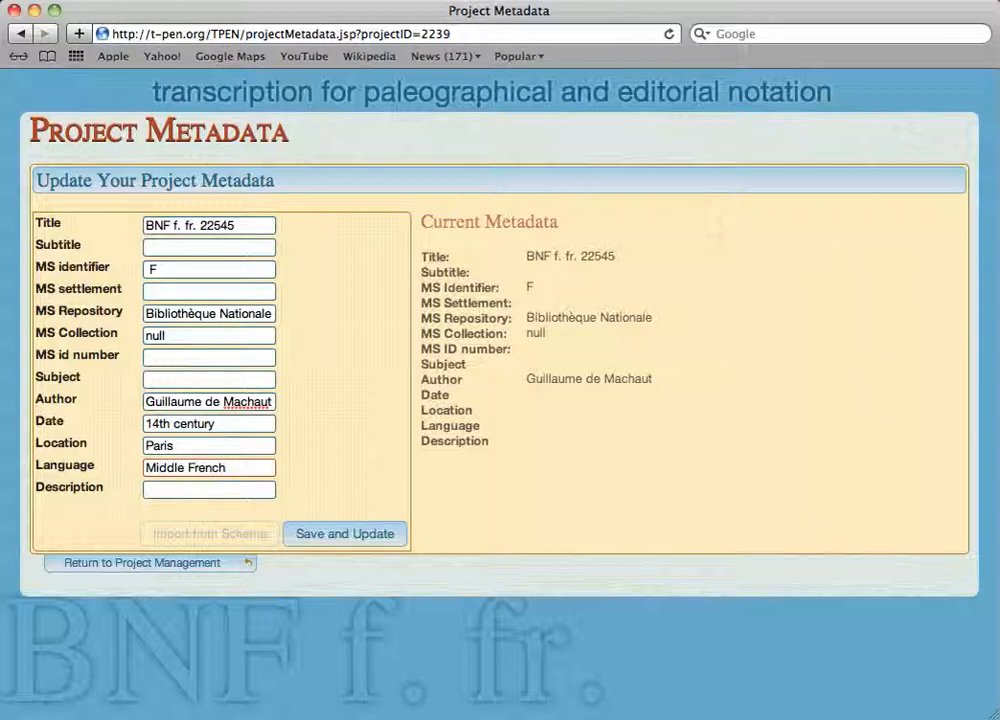
pyautogui.click(368, 538)
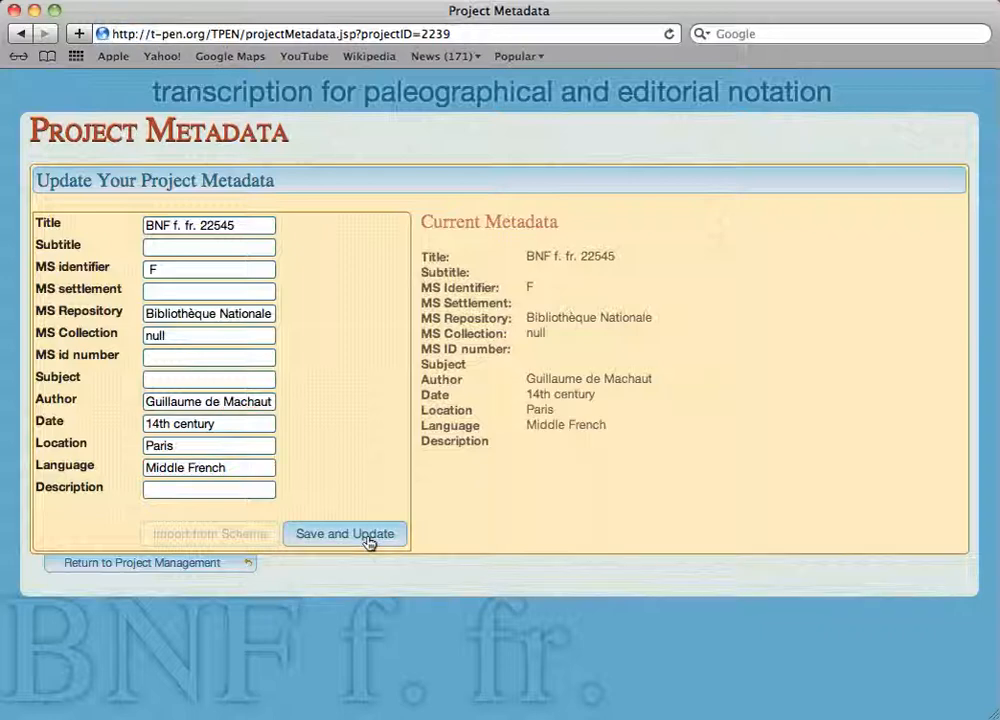
# - Return to project management and save the tool preferences in the project's options
pyautogui.click(124, 570)
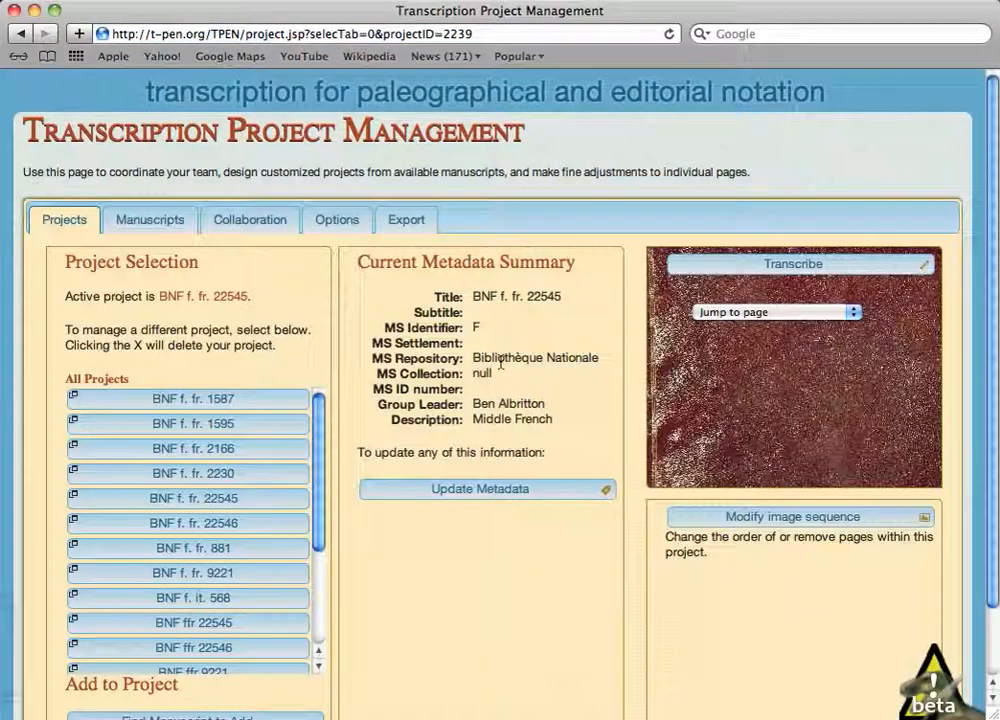
pyautogui.click(338, 222)
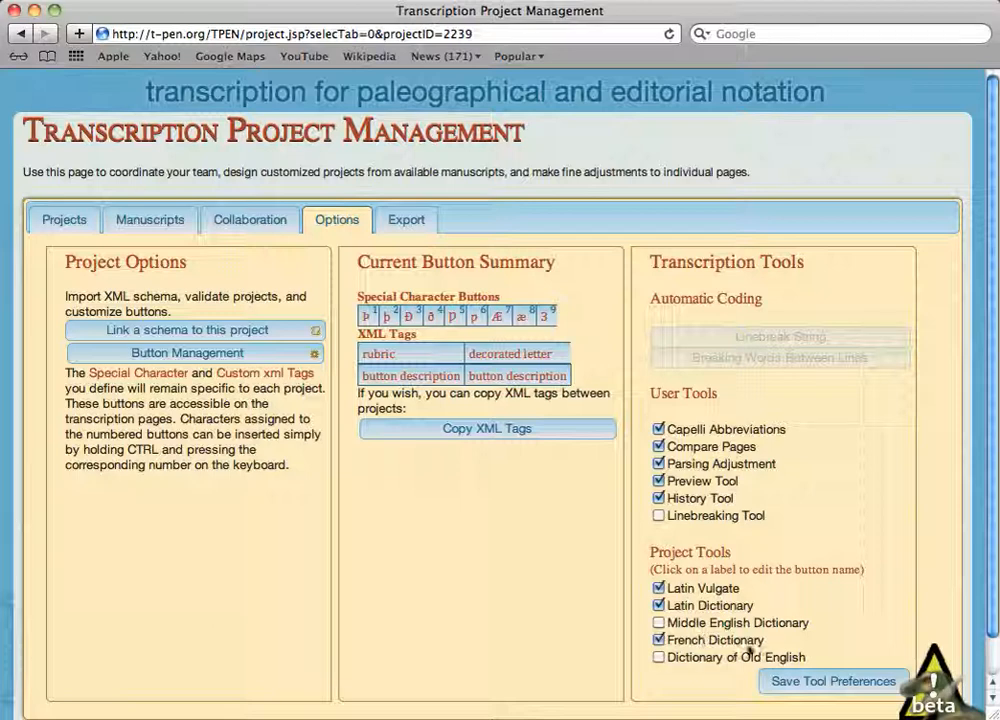
pyautogui.click(818, 684)
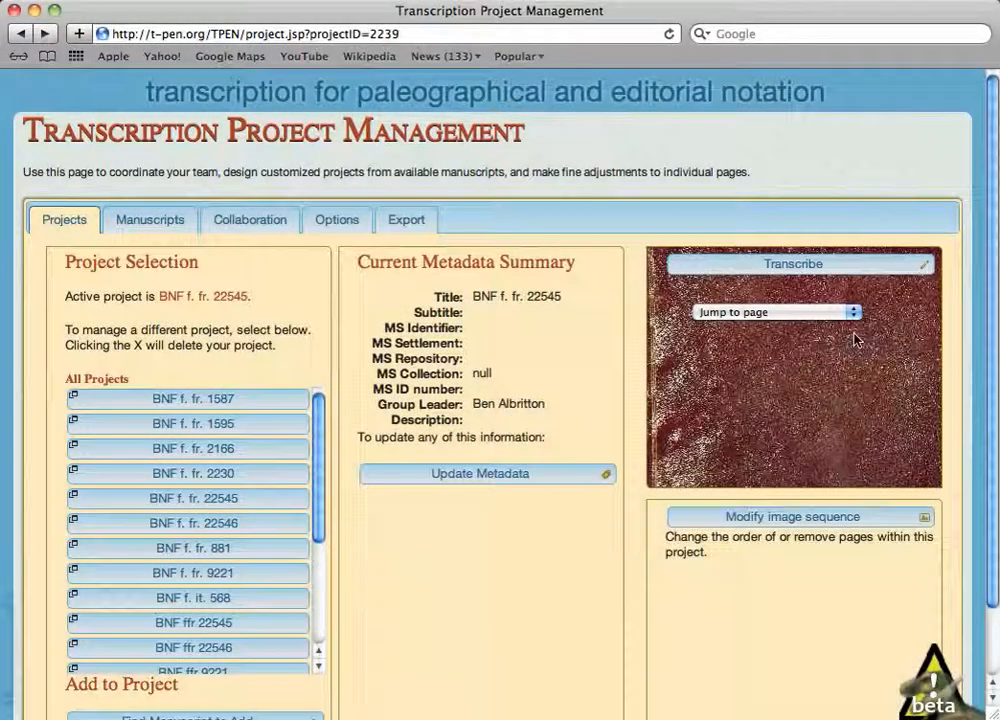
# - Open page ffr22545 f. 1R for transcription and shrink its existing column to fit tightly around the left text block
pyautogui.click(855, 314)
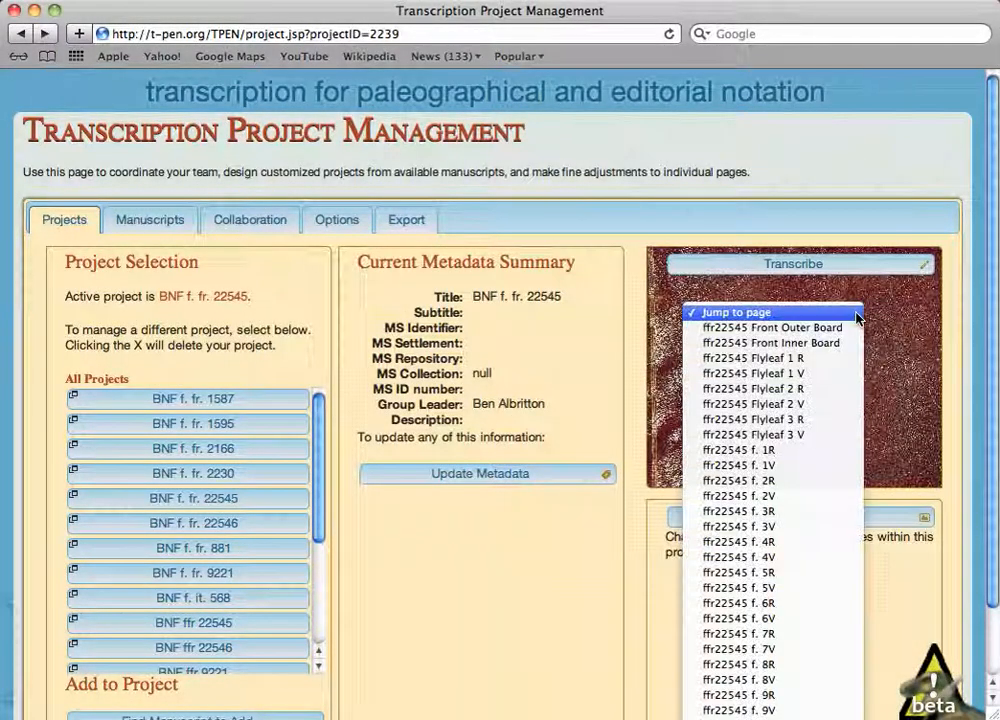
pyautogui.click(785, 466)
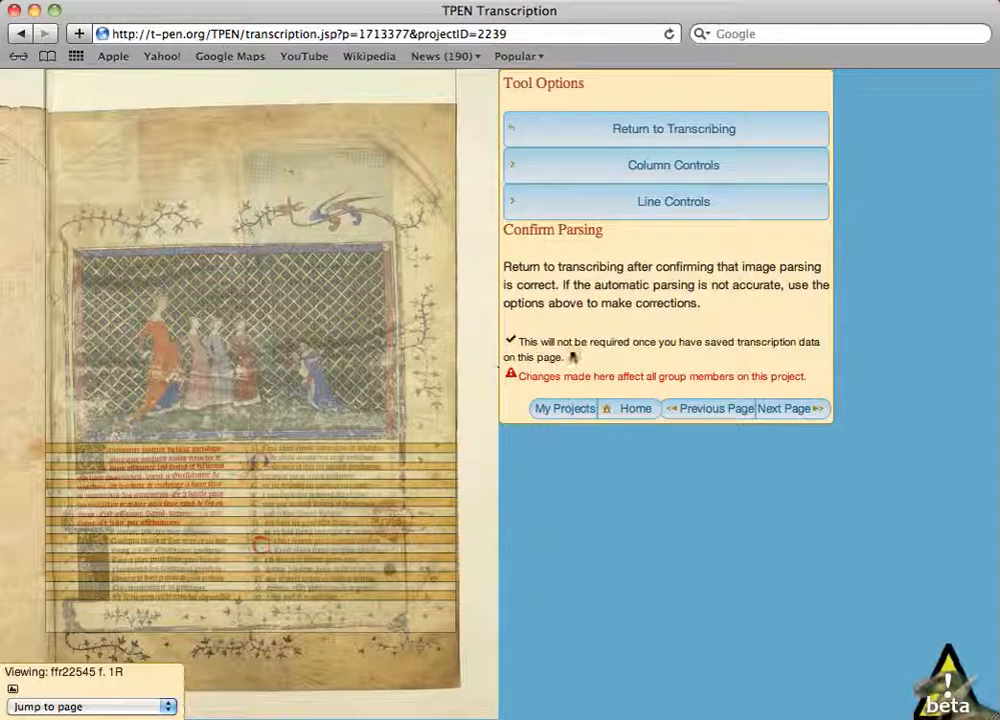
pyautogui.click(673, 168)
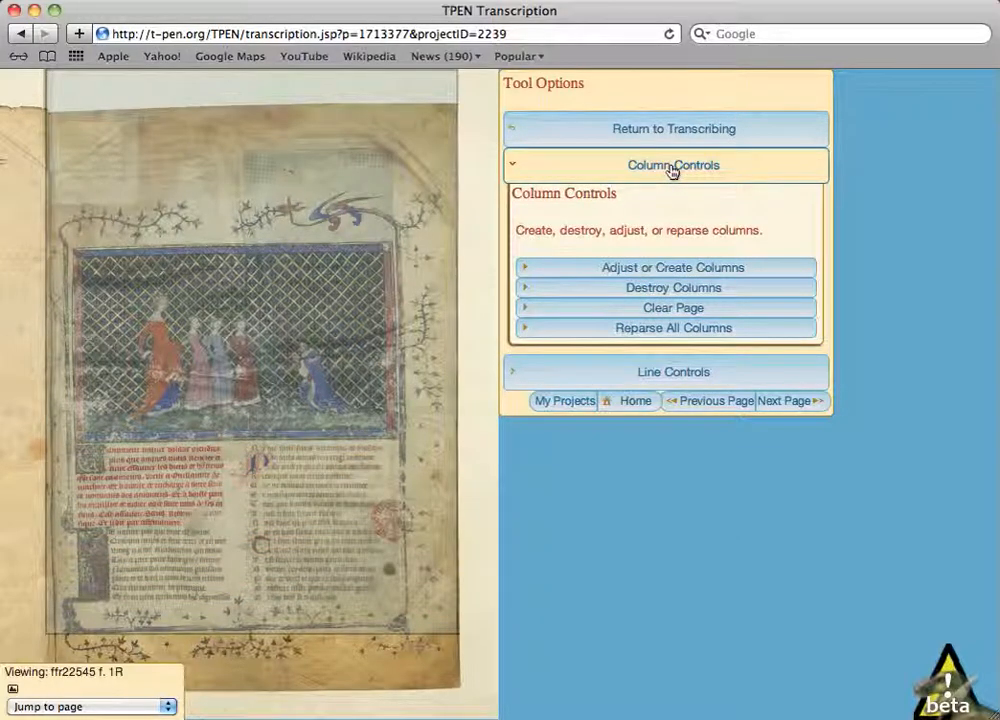
pyautogui.click(651, 270)
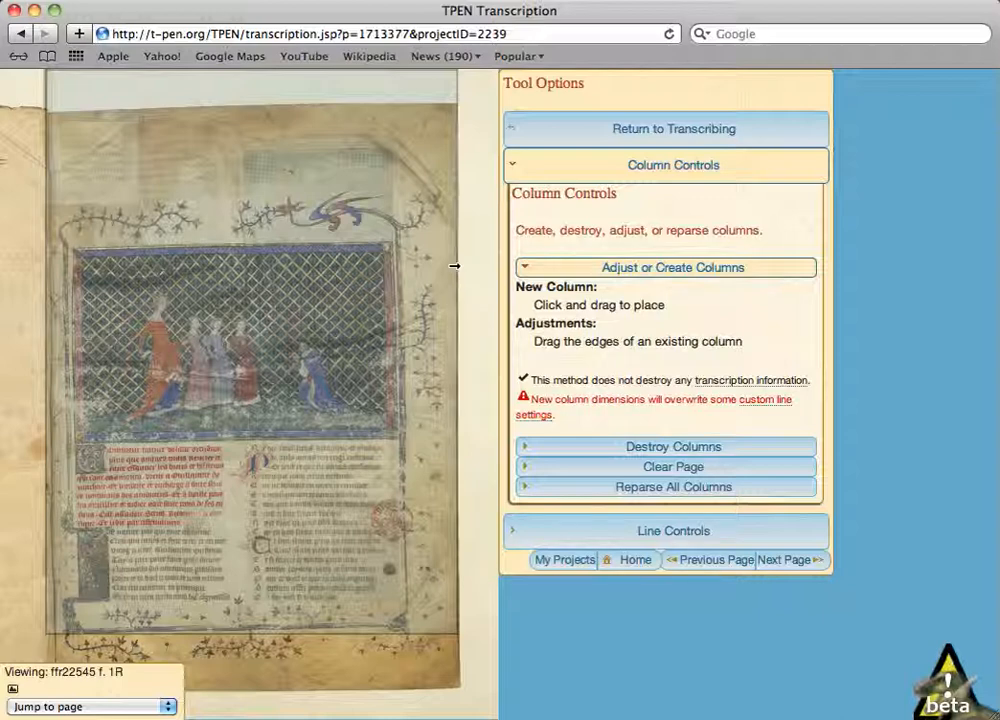
pyautogui.moveTo(455, 266); pyautogui.dragTo(230, 263)
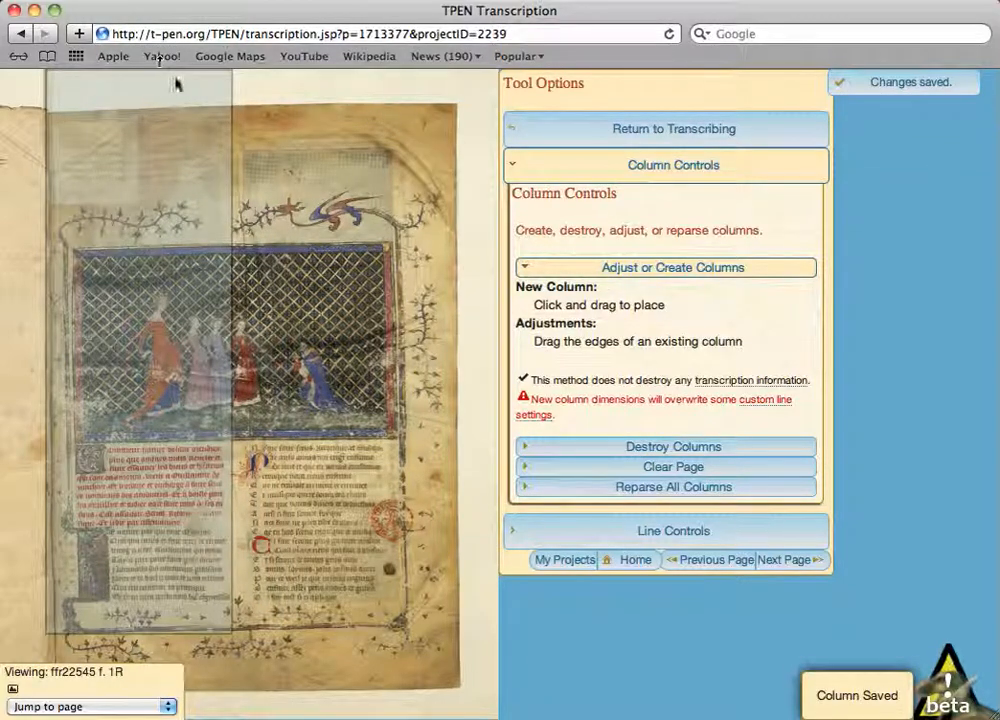
pyautogui.moveTo(176, 76); pyautogui.dragTo(157, 449)
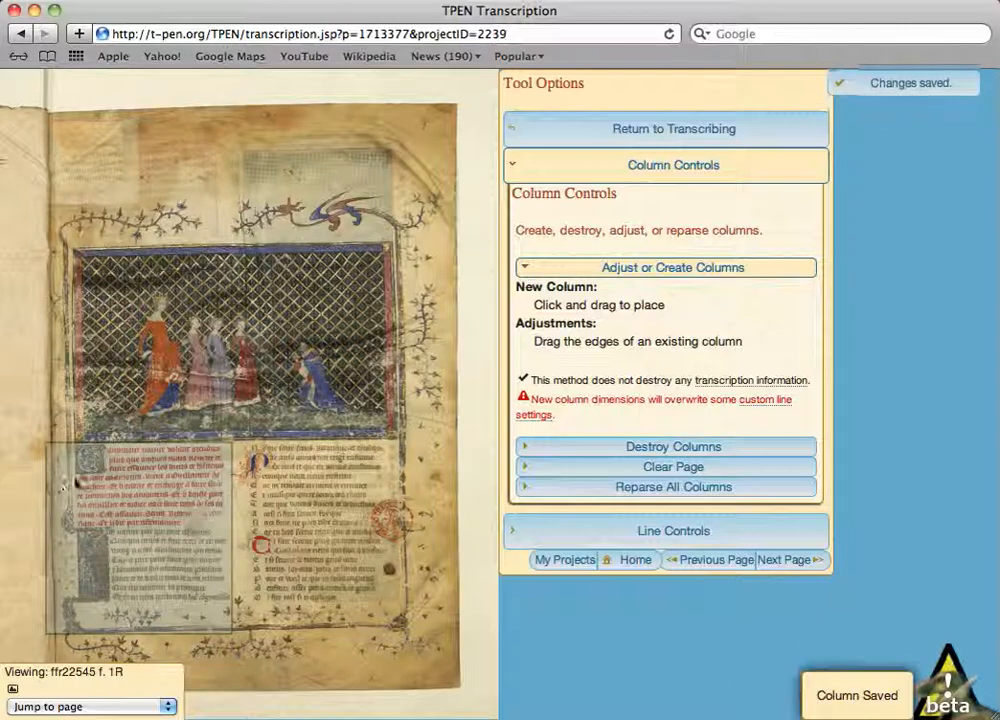
pyautogui.moveTo(47, 490); pyautogui.dragTo(70, 495)
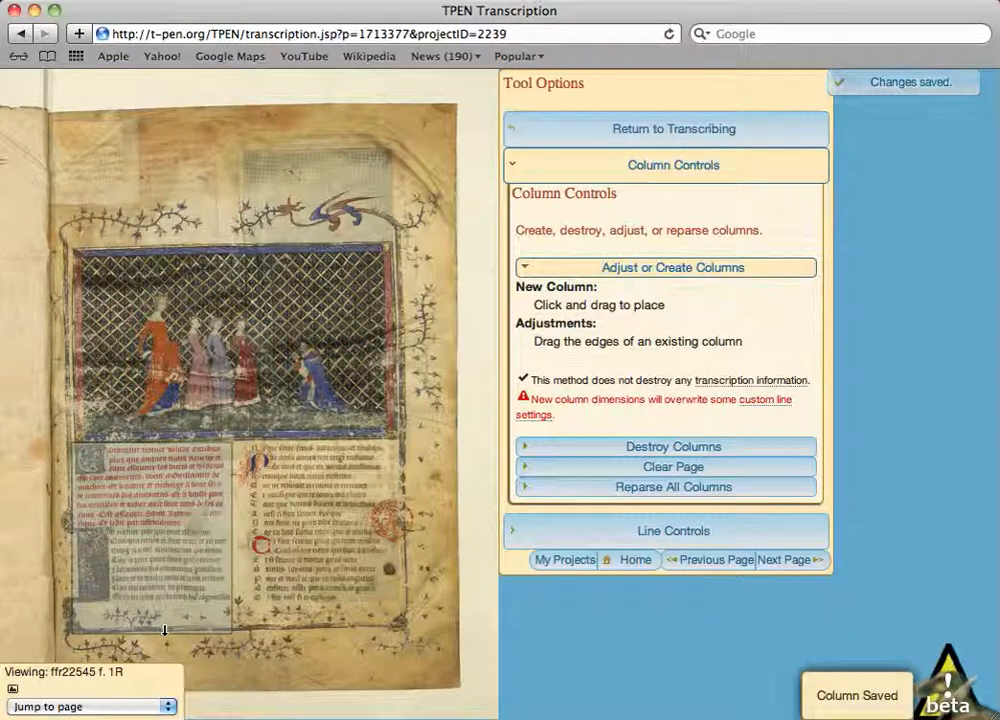
pyautogui.moveTo(166, 630); pyautogui.dragTo(162, 603)
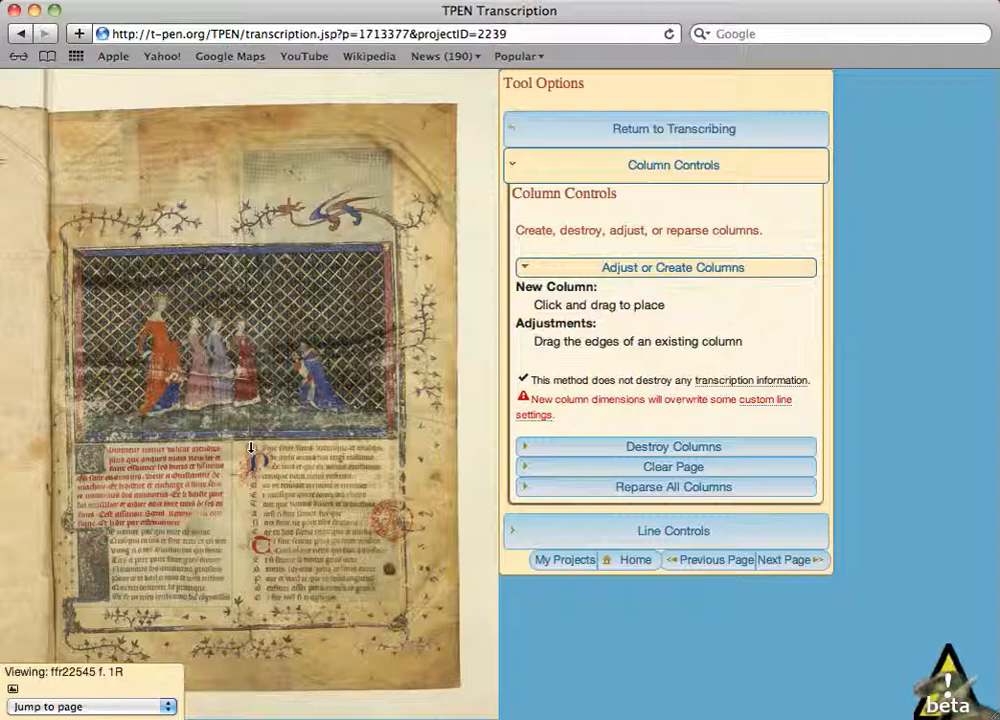
# - Create a second column around the right text block and extend its upper edge slightly upward to enclose the first line
pyautogui.moveTo(251, 448); pyautogui.dragTo(391, 596)
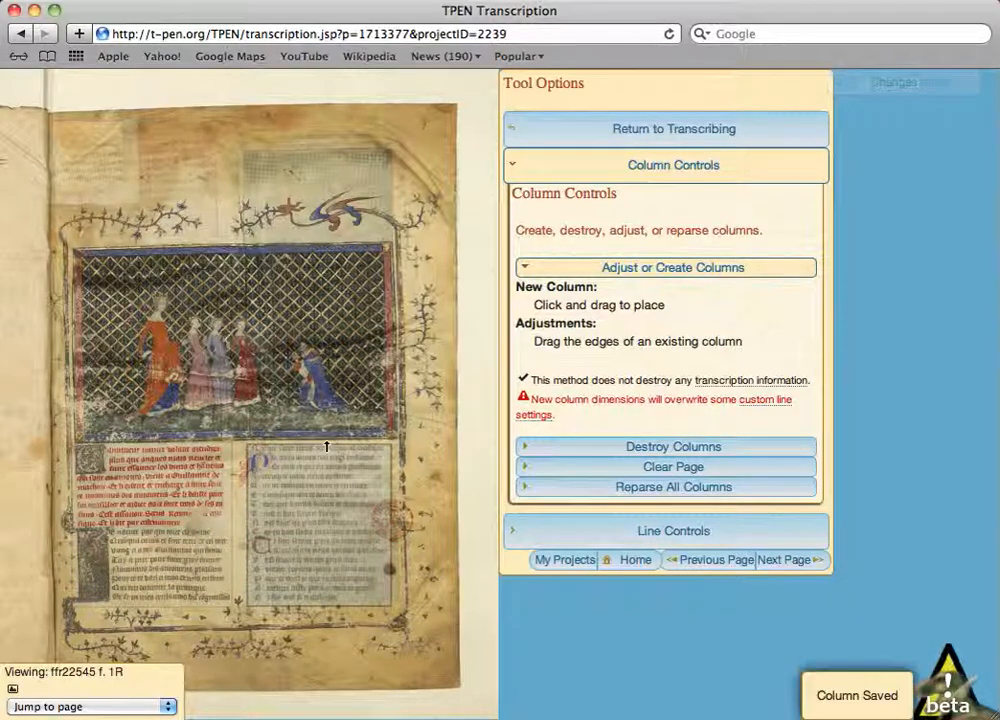
pyautogui.moveTo(326, 446); pyautogui.dragTo(327, 442)
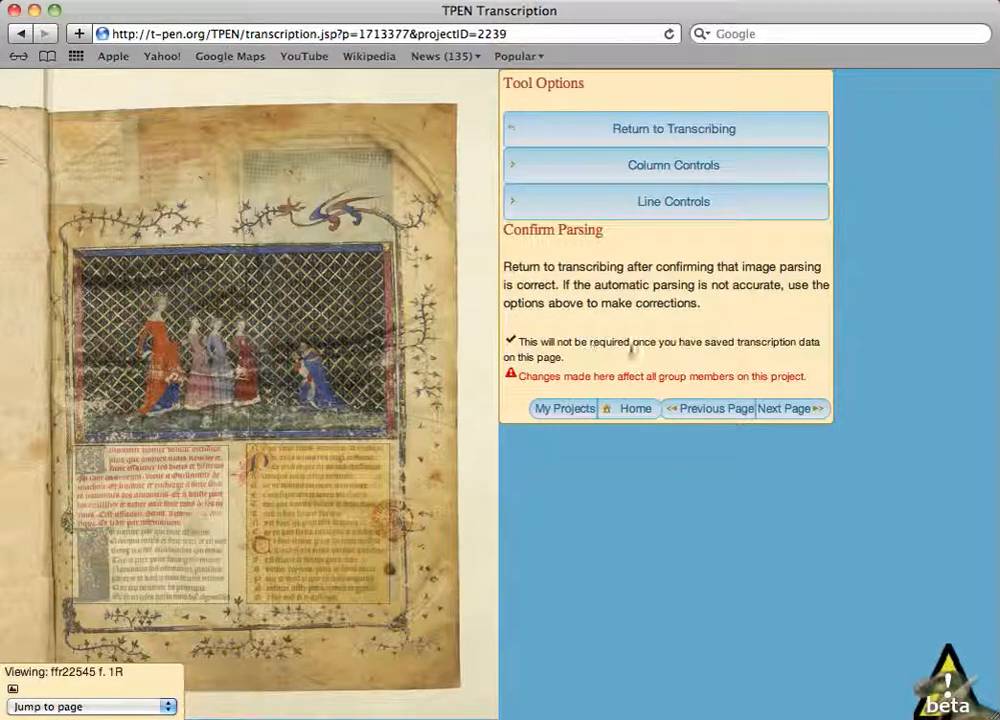
# - Add line divisions beneath the successive red text lines in the upper part of the left column
pyautogui.click(700, 206)
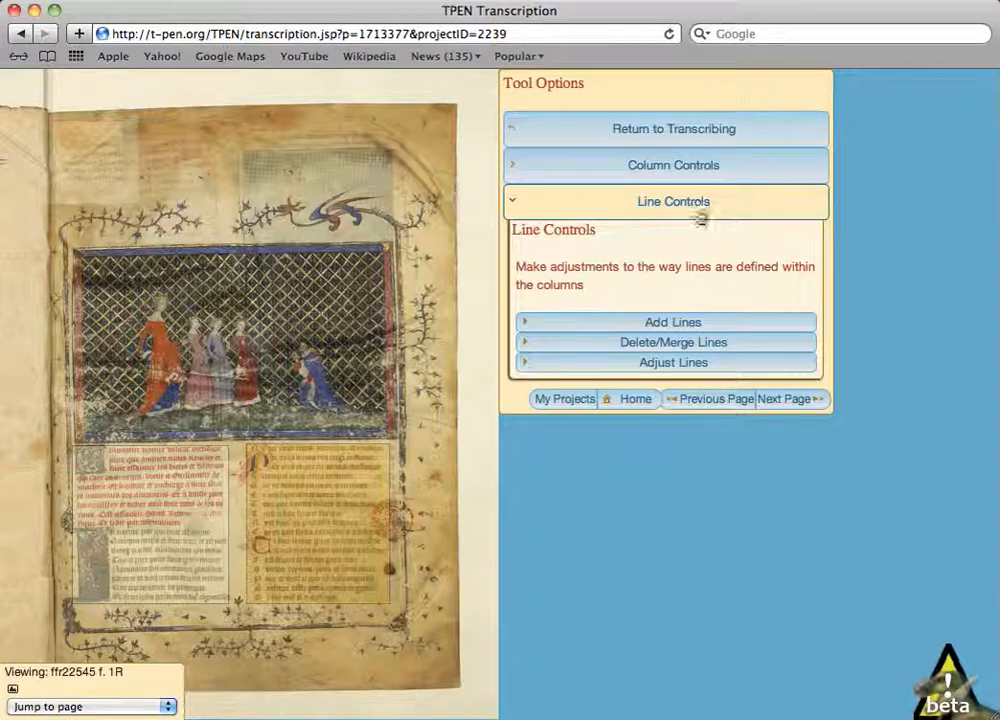
pyautogui.click(692, 322)
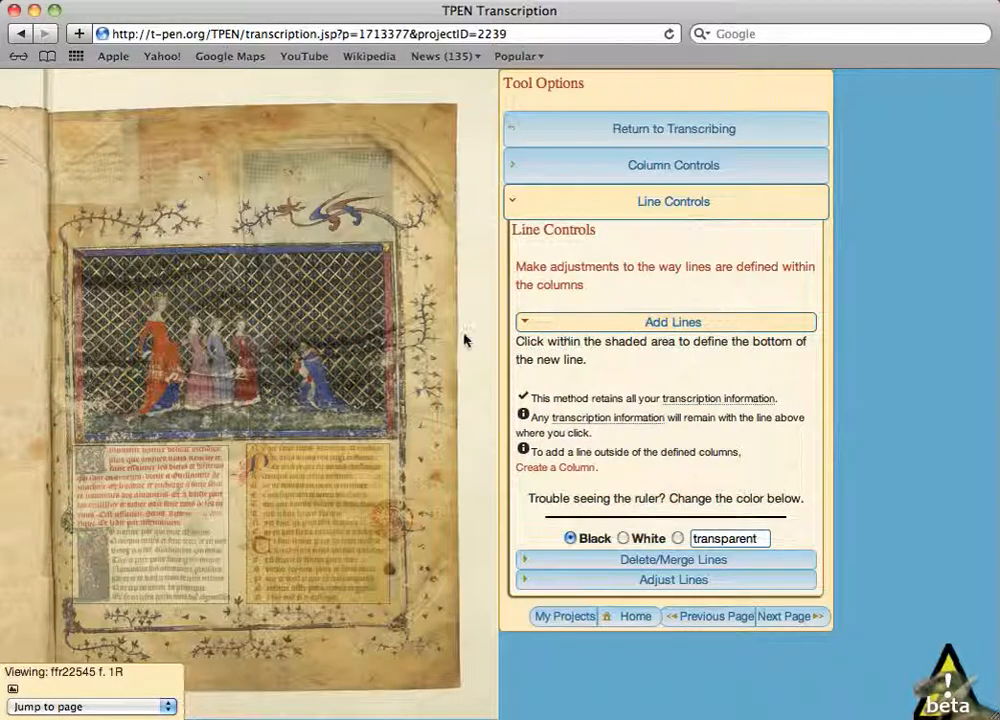
pyautogui.click(217, 453)
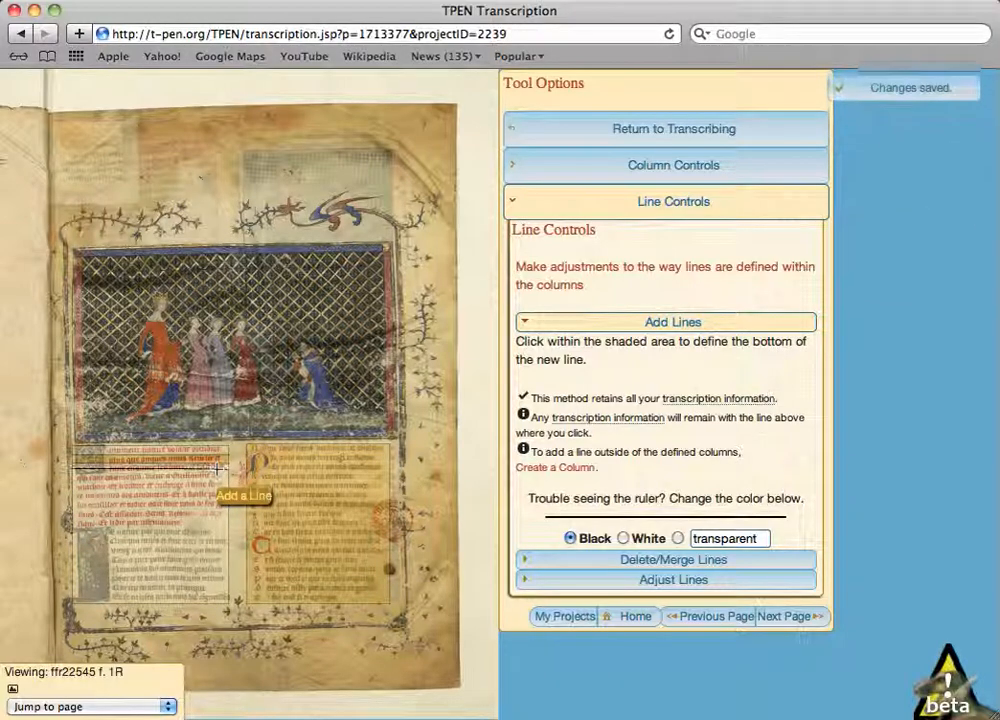
pyautogui.click(216, 473)
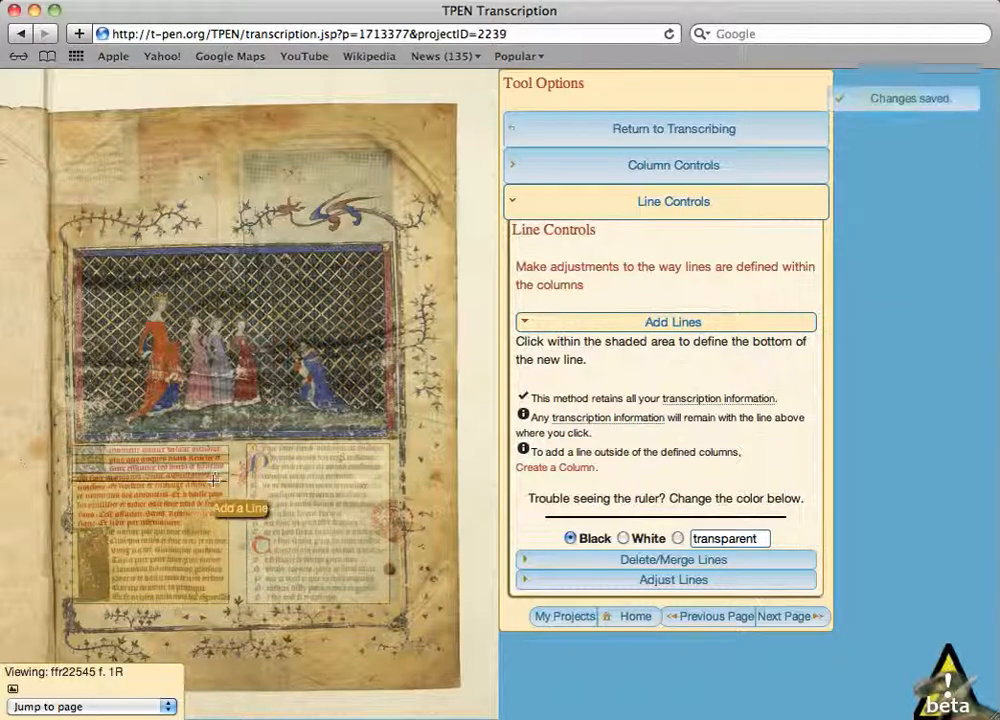
pyautogui.click(212, 487)
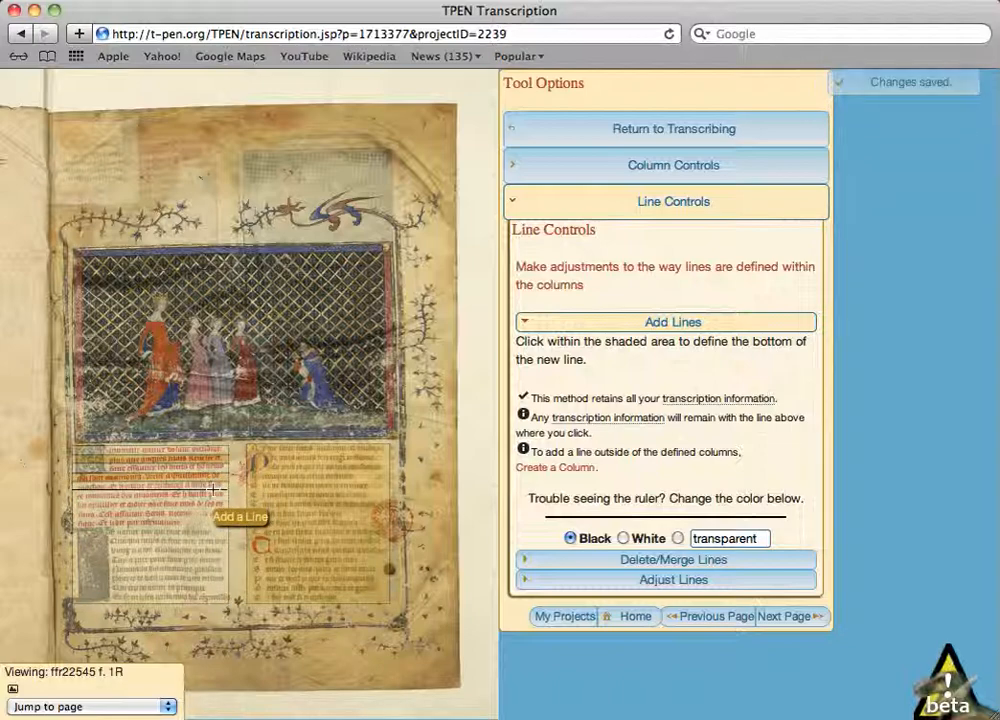
pyautogui.click(212, 495)
pyautogui.click(212, 503)
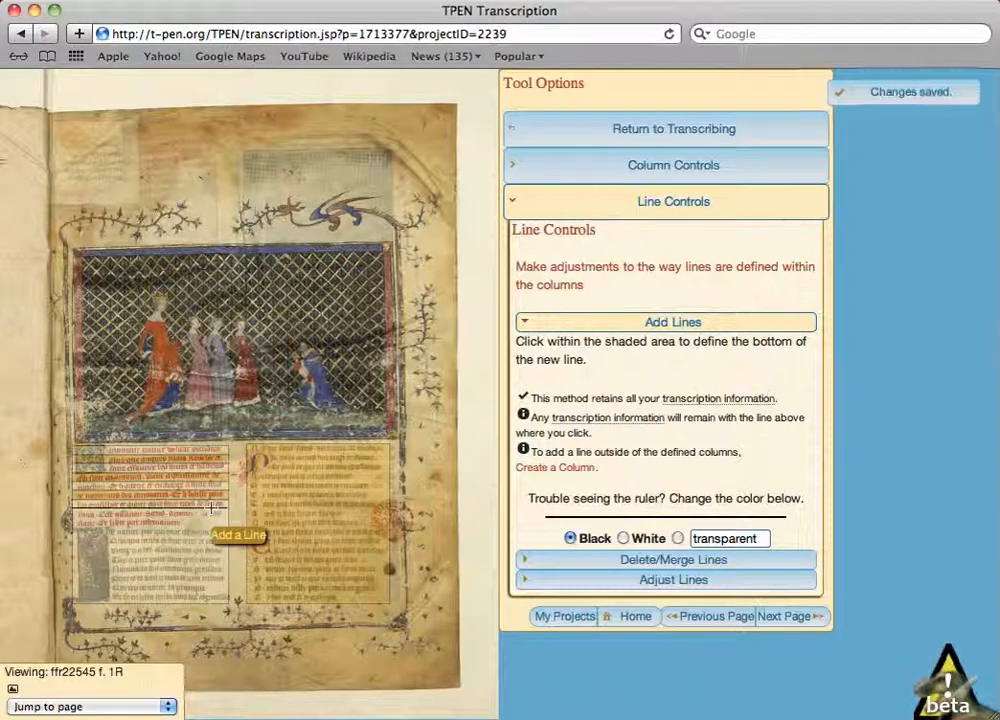
pyautogui.click(210, 511)
pyautogui.click(209, 520)
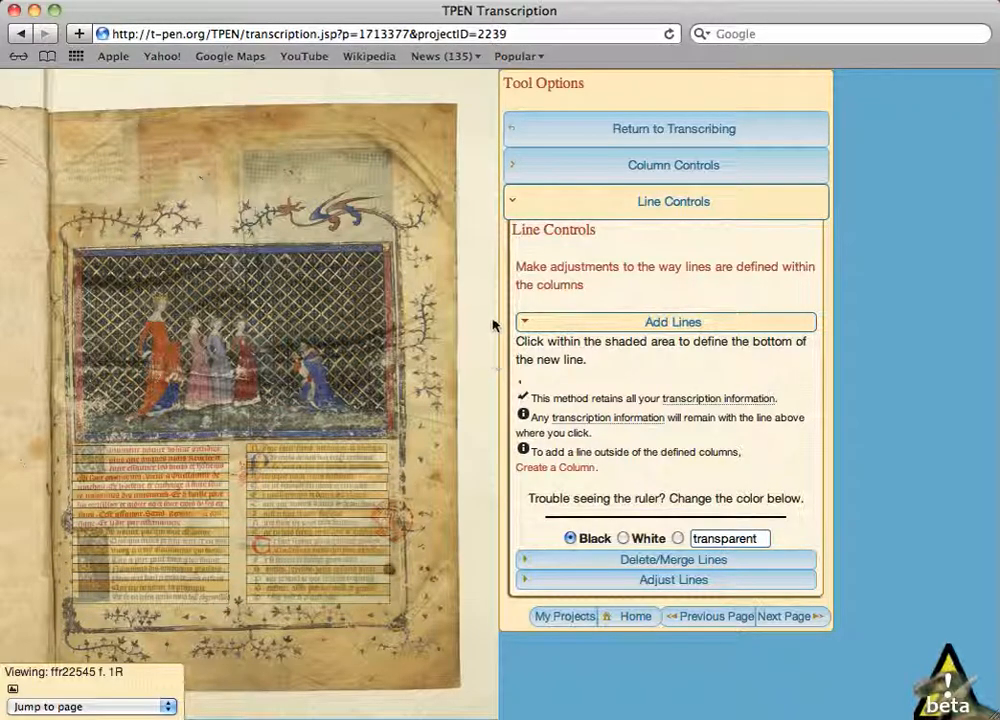
# - Merge two adjacent lines near the top of the right text column
pyautogui.click(692, 563)
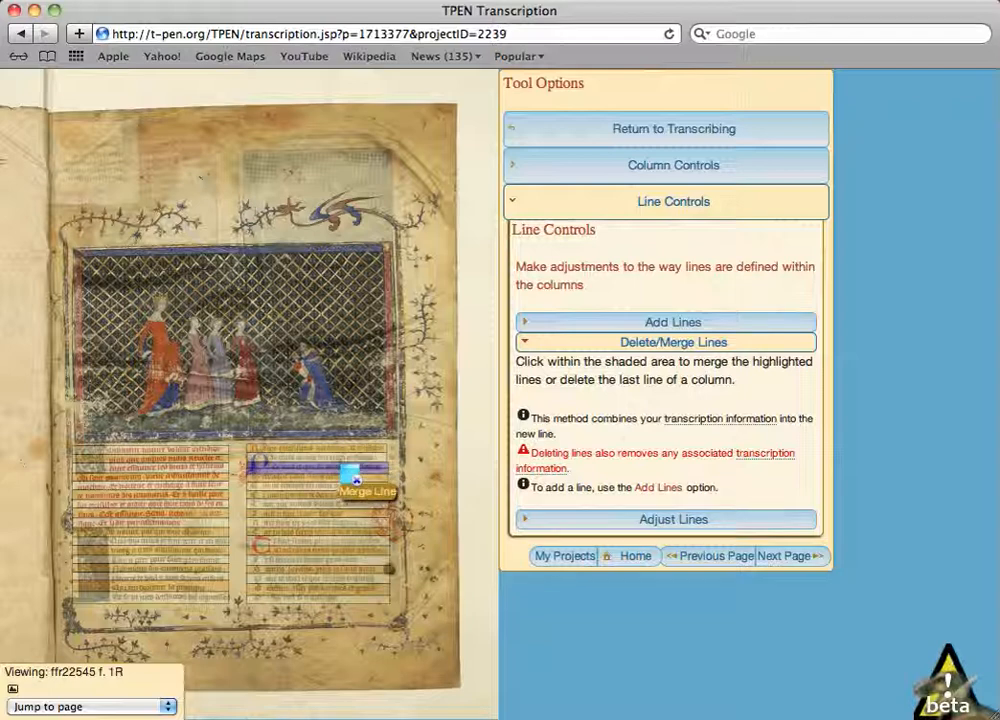
pyautogui.click(354, 479)
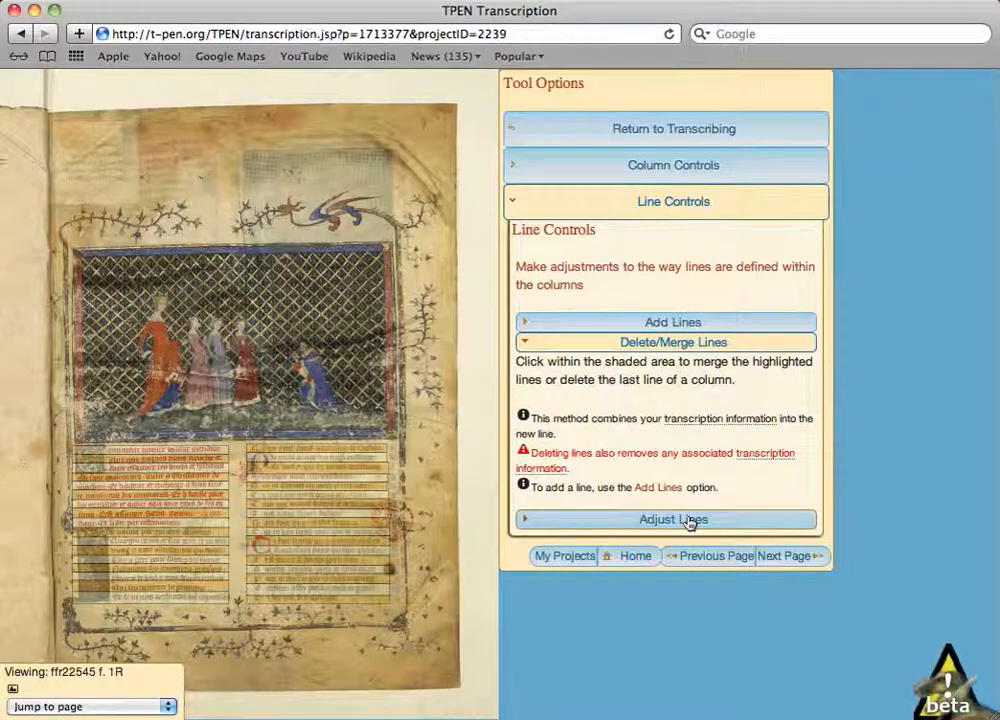
# - Shorten the upper lines of the right column so their right edges fit the text, and return to transcribing
pyautogui.click(689, 520)
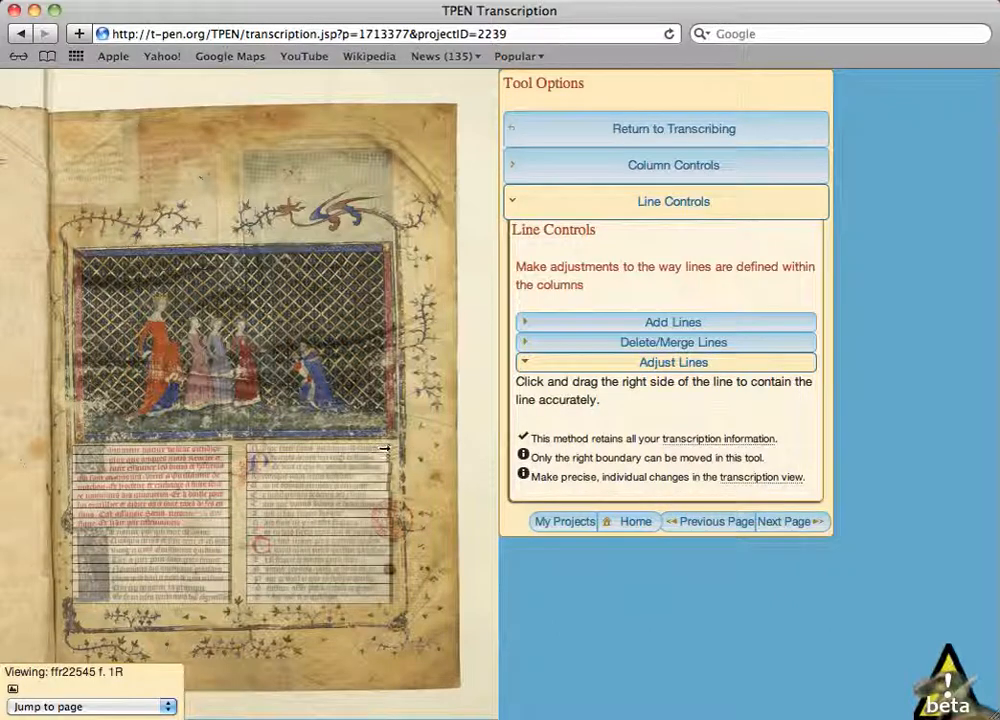
pyautogui.moveTo(385, 449)
pyautogui.mouseDown()
pyautogui.moveTo(394, 448)
pyautogui.moveTo(378, 448)
pyautogui.moveTo(374, 468)
pyautogui.mouseUp()
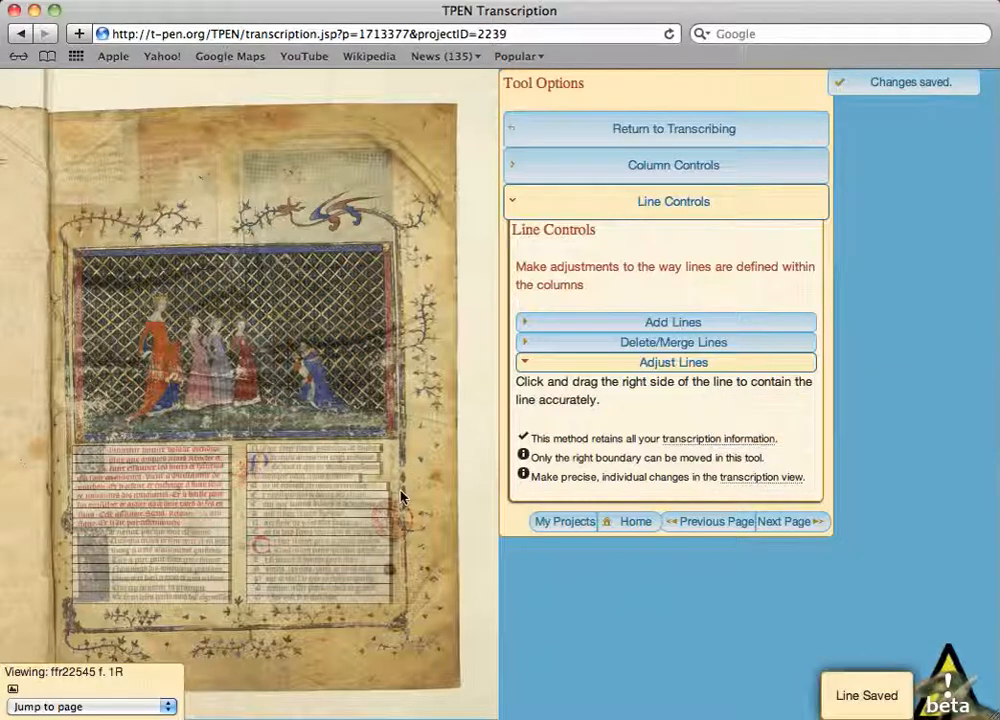
pyautogui.moveTo(389, 486); pyautogui.dragTo(372, 485)
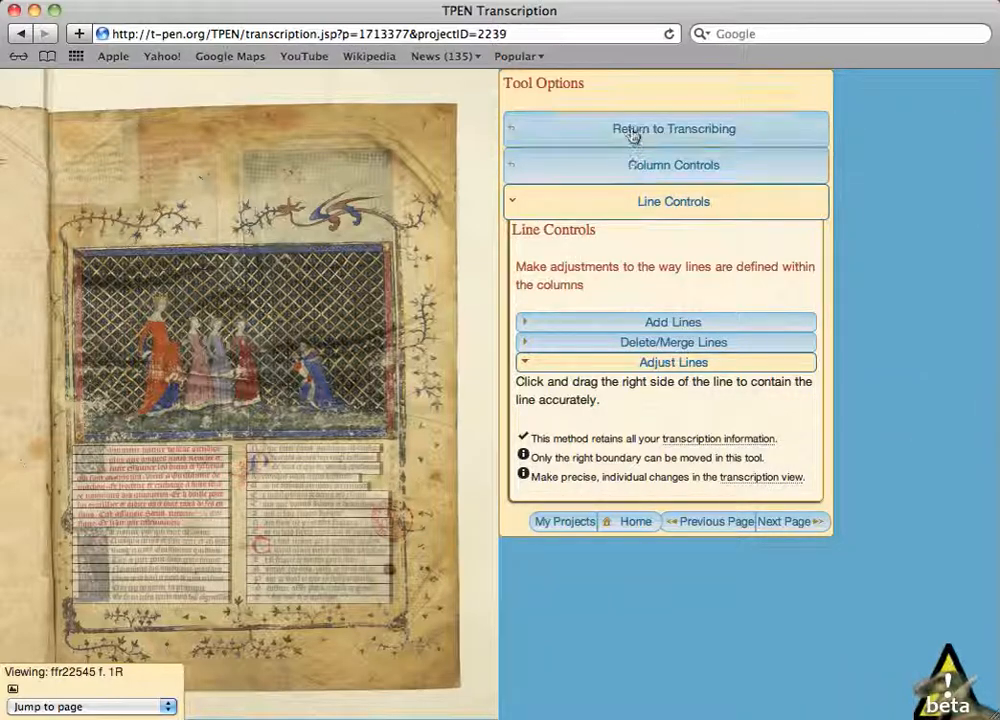
pyautogui.click(696, 134)
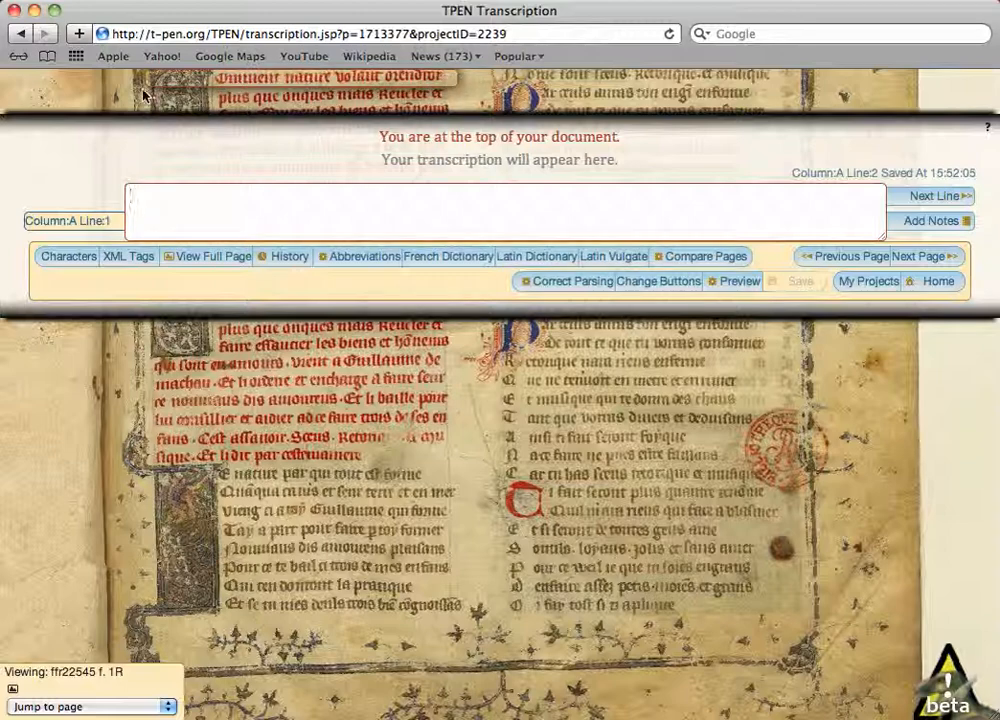
# - Transcribe the first line of column A as "Comment nature volant orendroi" and advance to the second line
pyautogui.write('Comment')
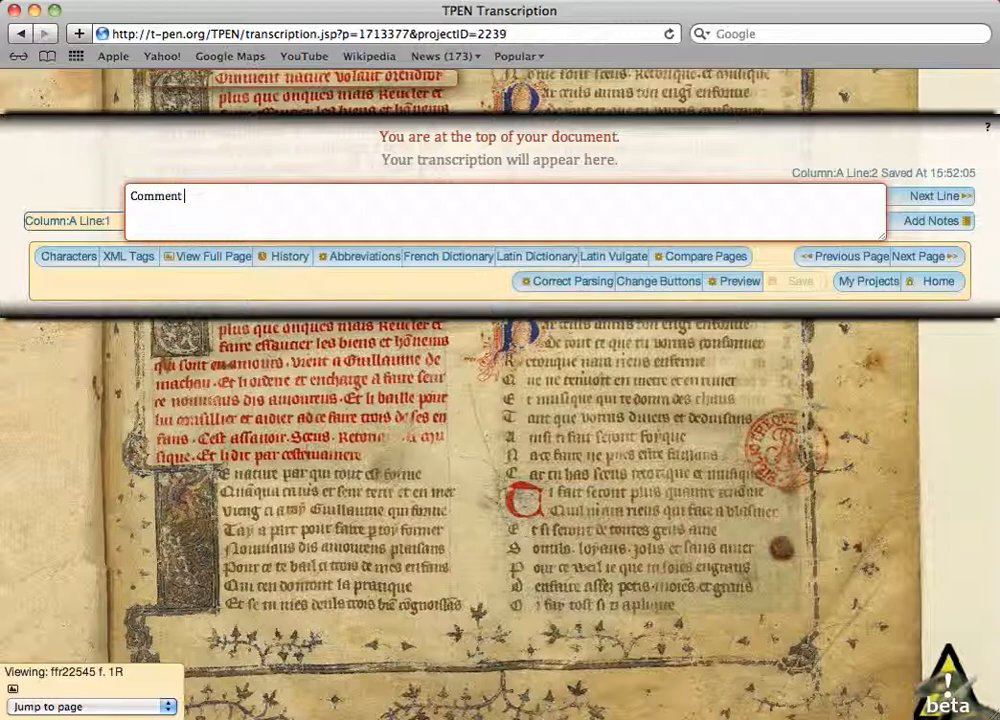
pyautogui.write(' nature volant orendroi')
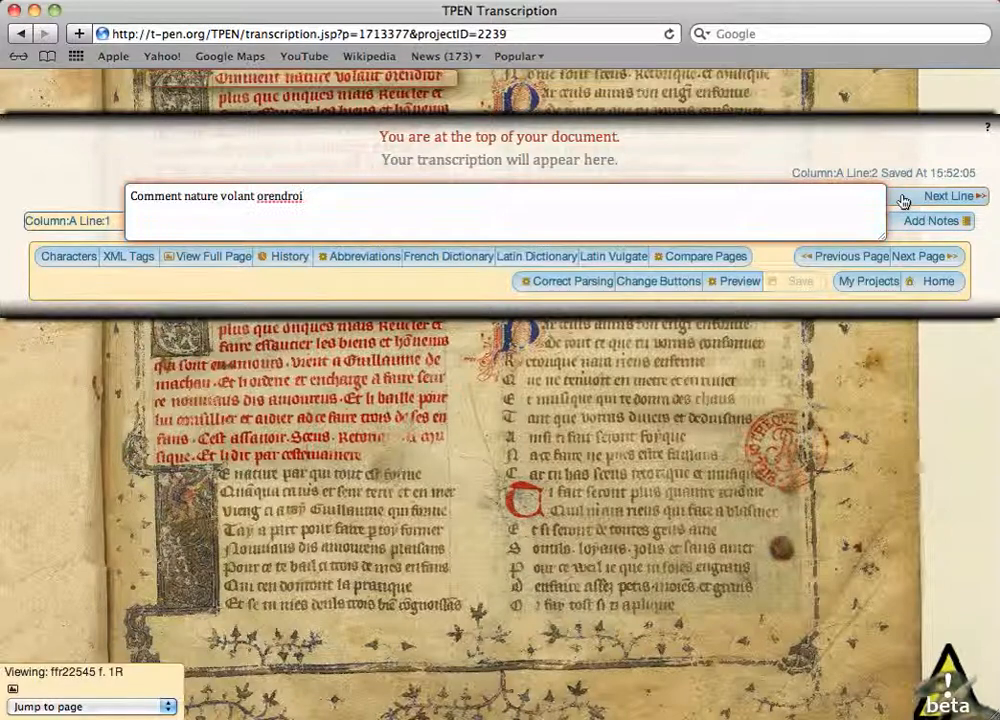
pyautogui.click(903, 203)
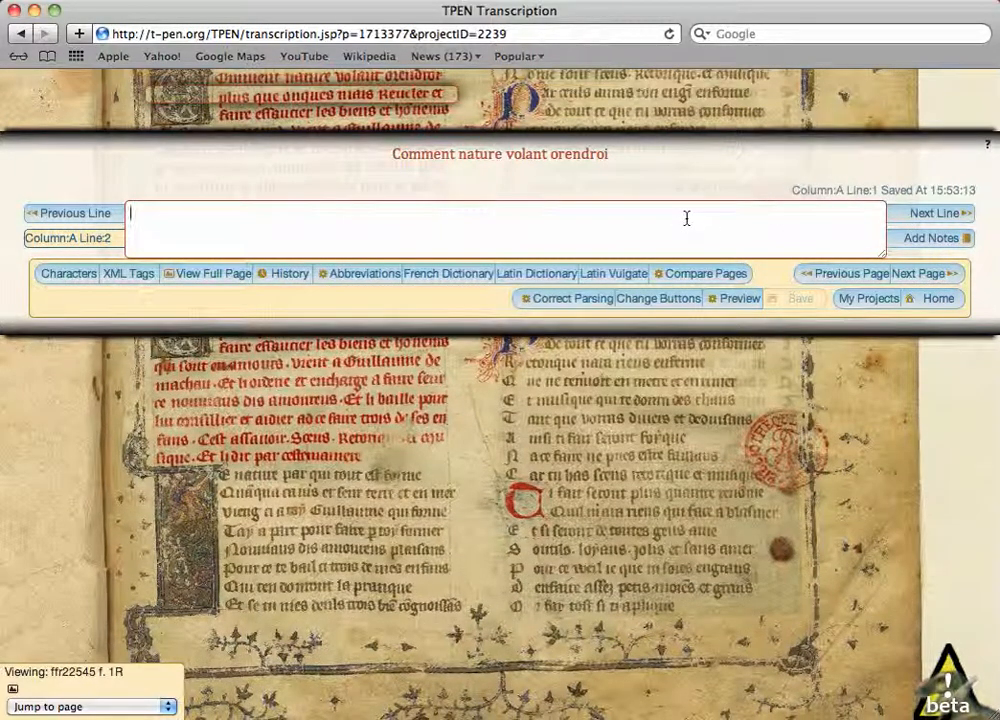
# - Transcribe the second line of column A as "plus que onques mais reveler et" and go back to the first line
pyautogui.write('plus')
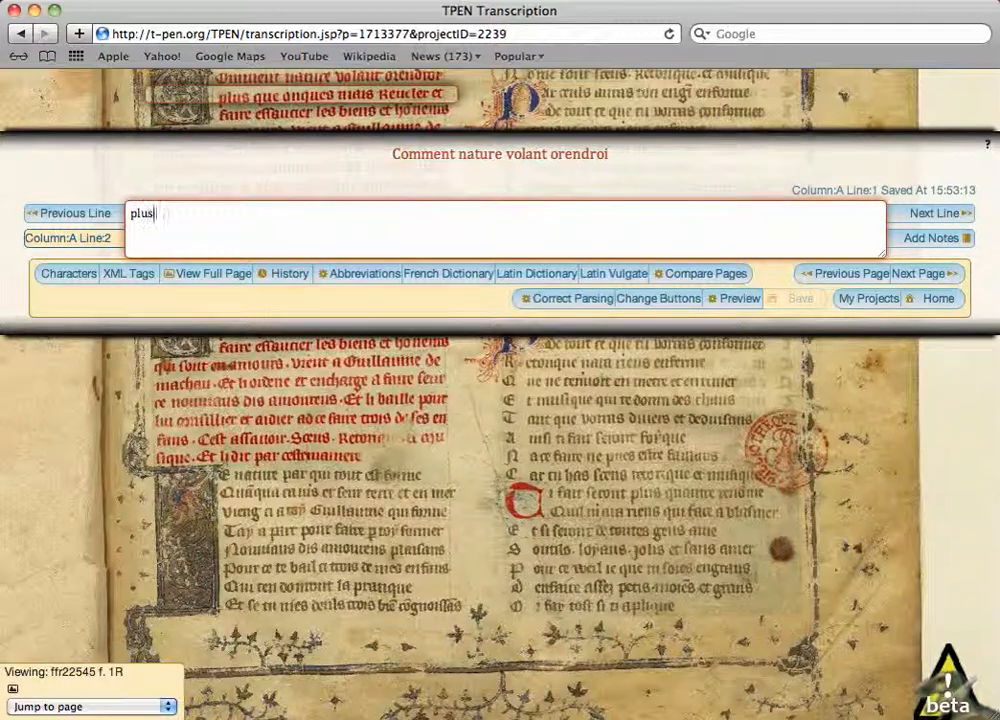
pyautogui.write(' que onques mais reveler et')
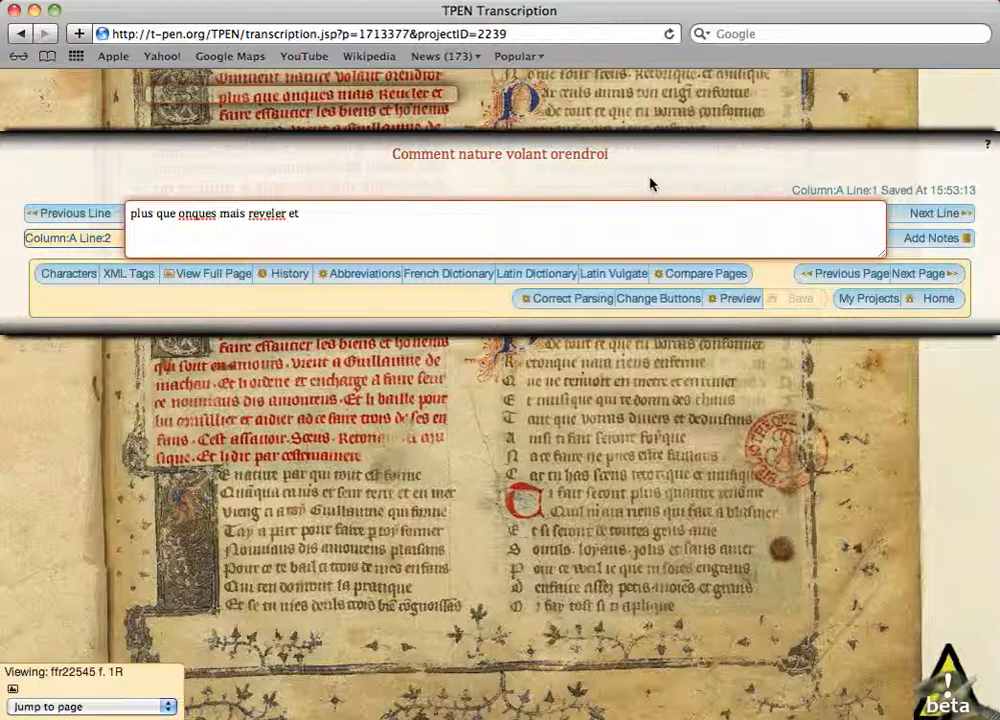
pyautogui.click(85, 213)
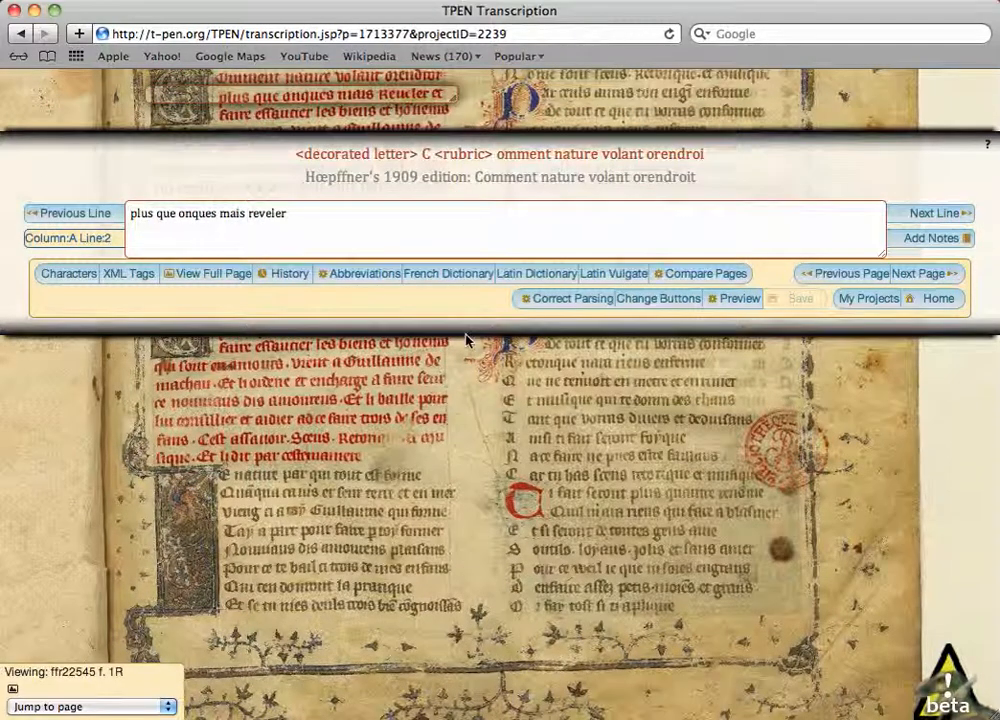
# - View the full page of folio 1R beside the transcription and magnify it
pyautogui.click(199, 275)
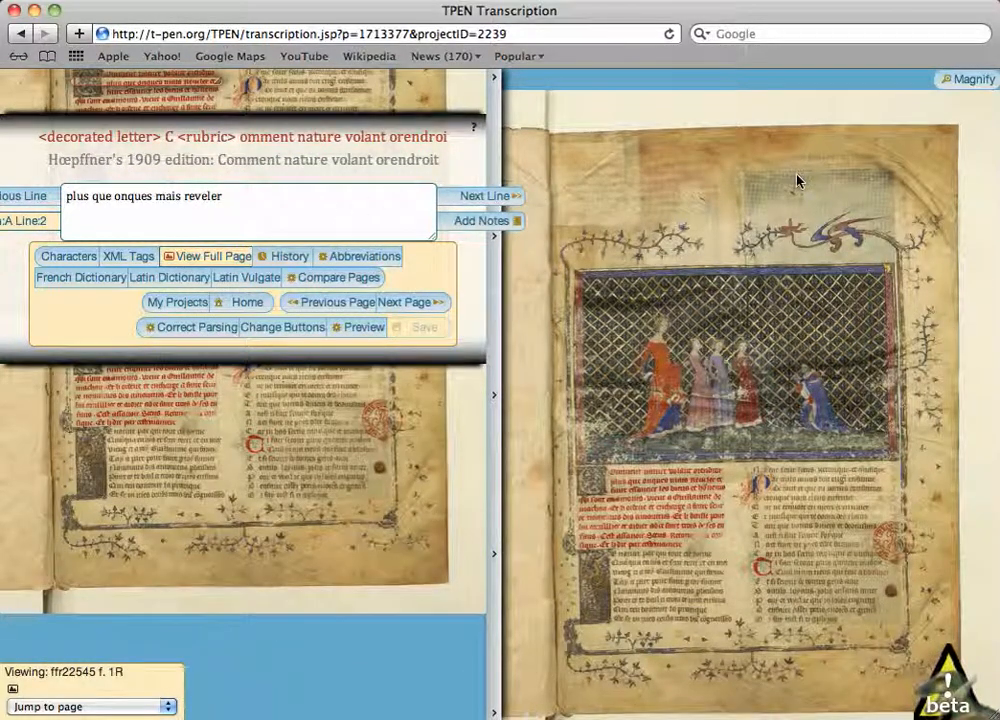
pyautogui.click(965, 79)
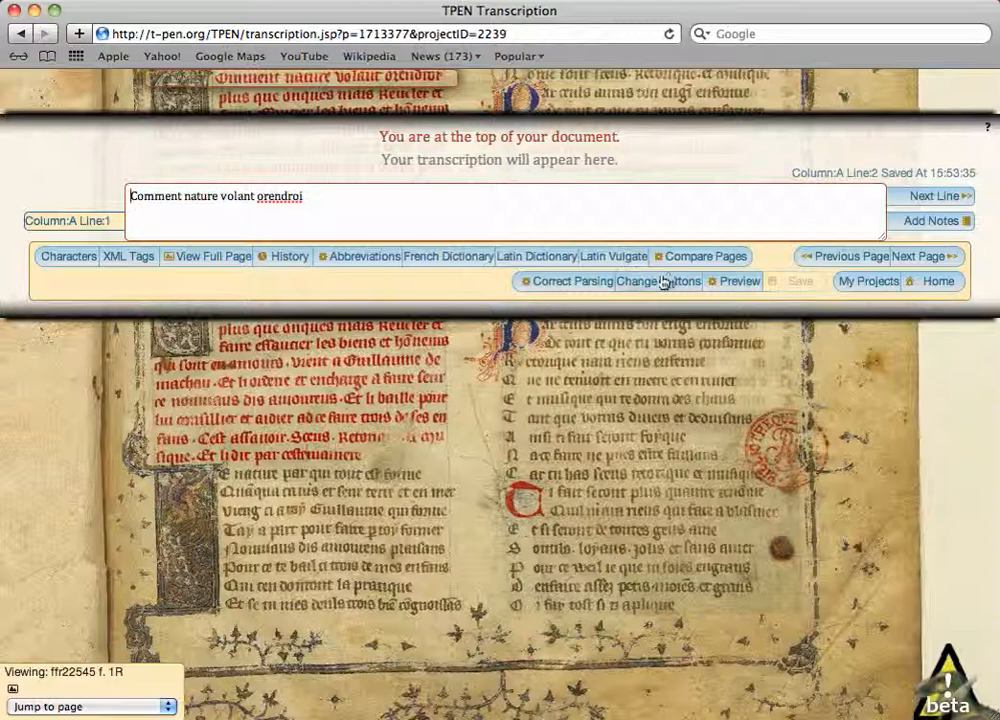
# - Compare the current page with ffr22545 f. 98R side by side and magnify the comparison page
pyautogui.click(697, 258)
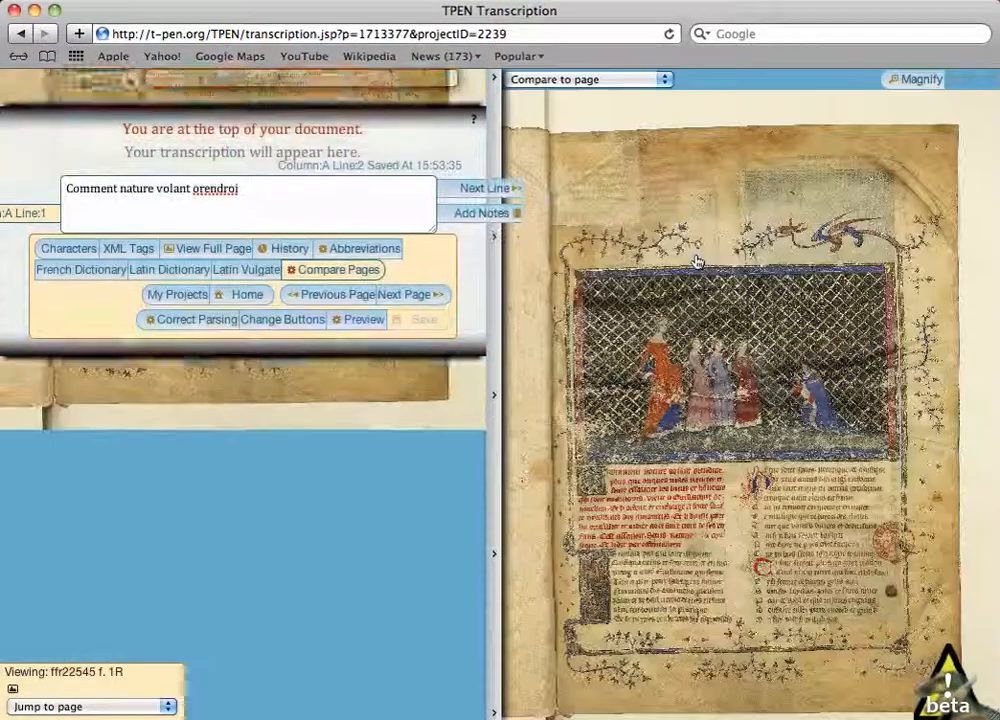
pyautogui.click(665, 80)
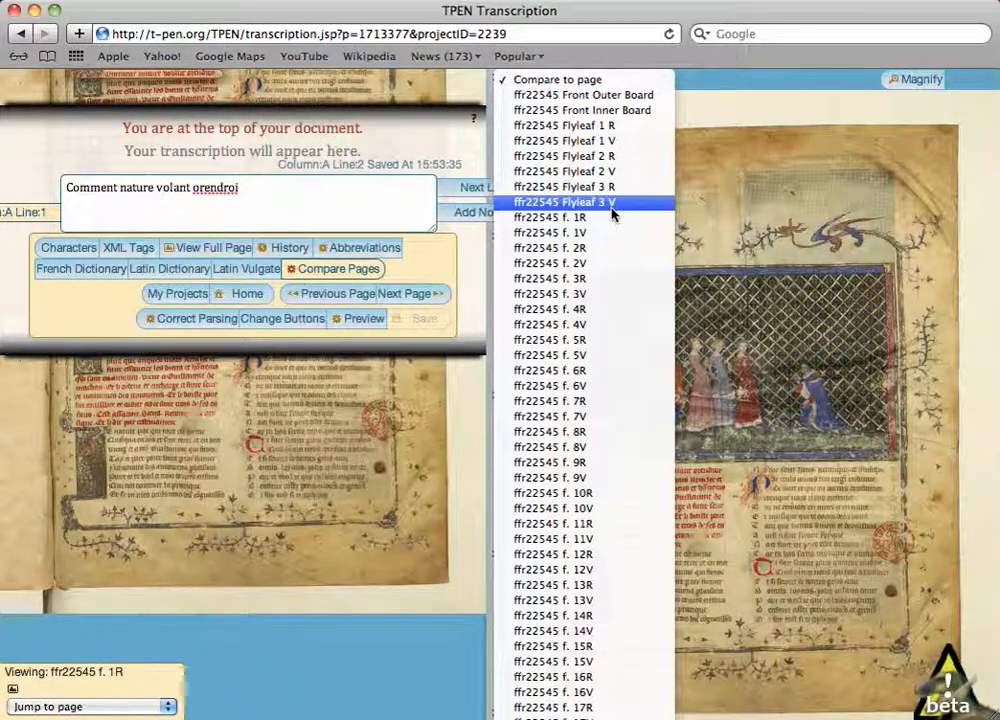
pyautogui.scroll(-1, 631, 611)
pyautogui.scroll(-20, 631, 611)
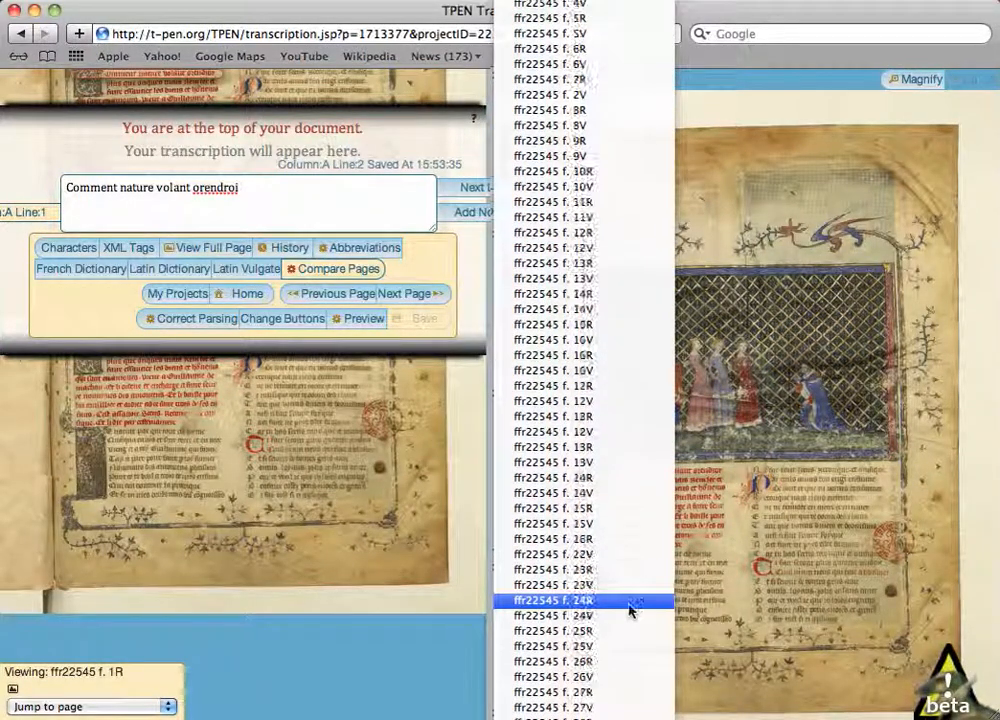
pyautogui.scroll(-20, 628, 607)
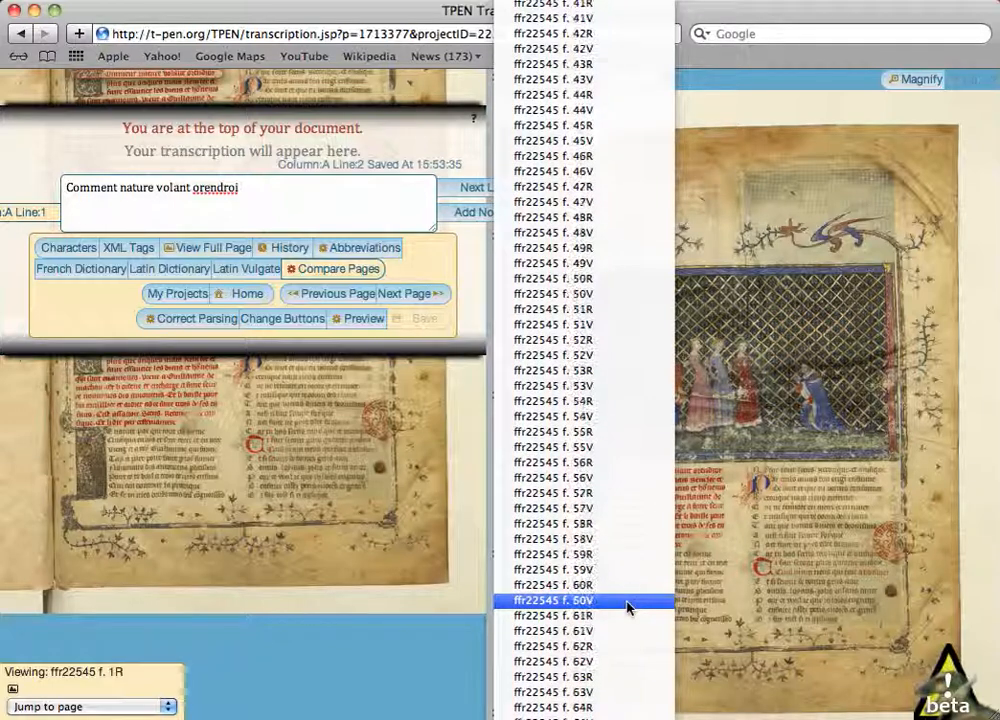
pyautogui.scroll(-15, 628, 607)
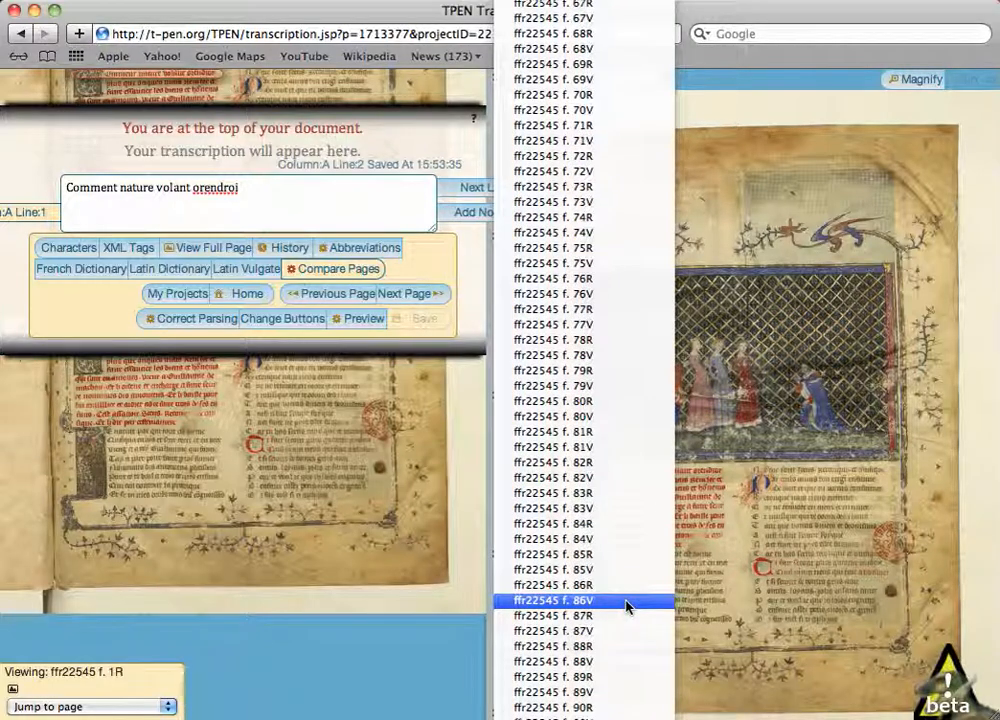
pyautogui.scroll(-5, 628, 604)
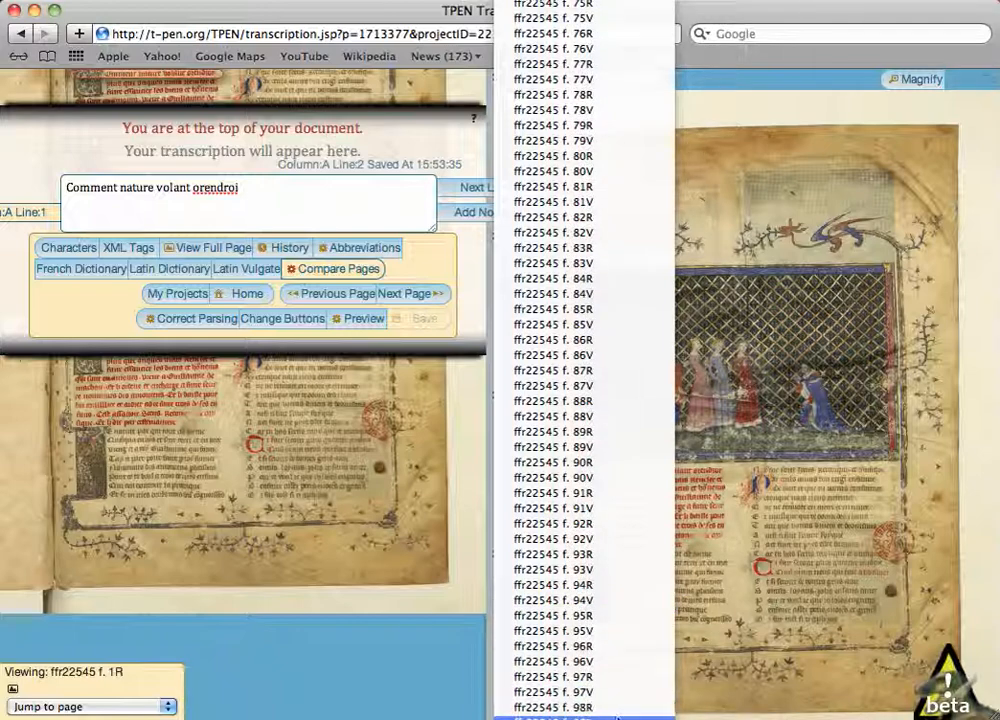
pyautogui.click(617, 708)
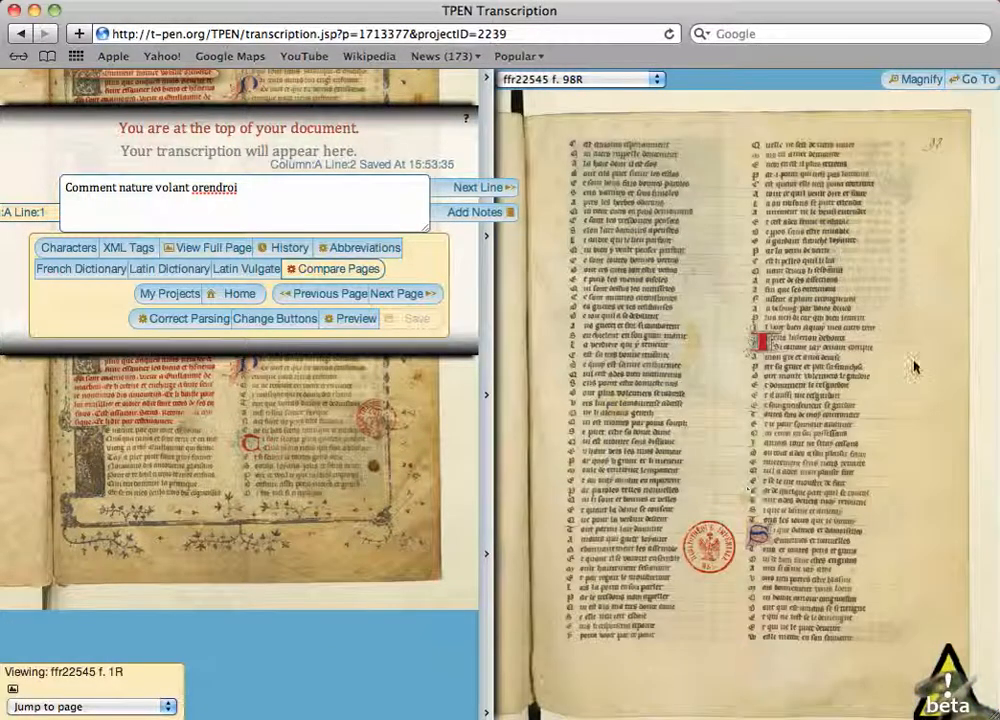
pyautogui.click(930, 82)
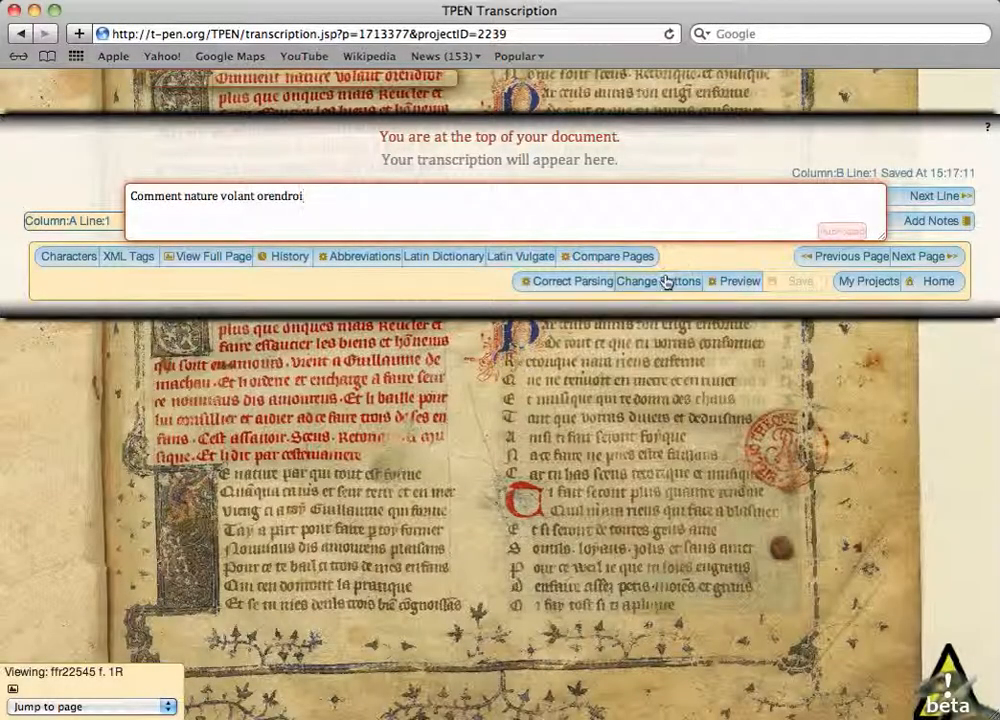
# - Define the first custom XML button with the description "rubric" and the tag "rubricated"
pyautogui.click(662, 284)
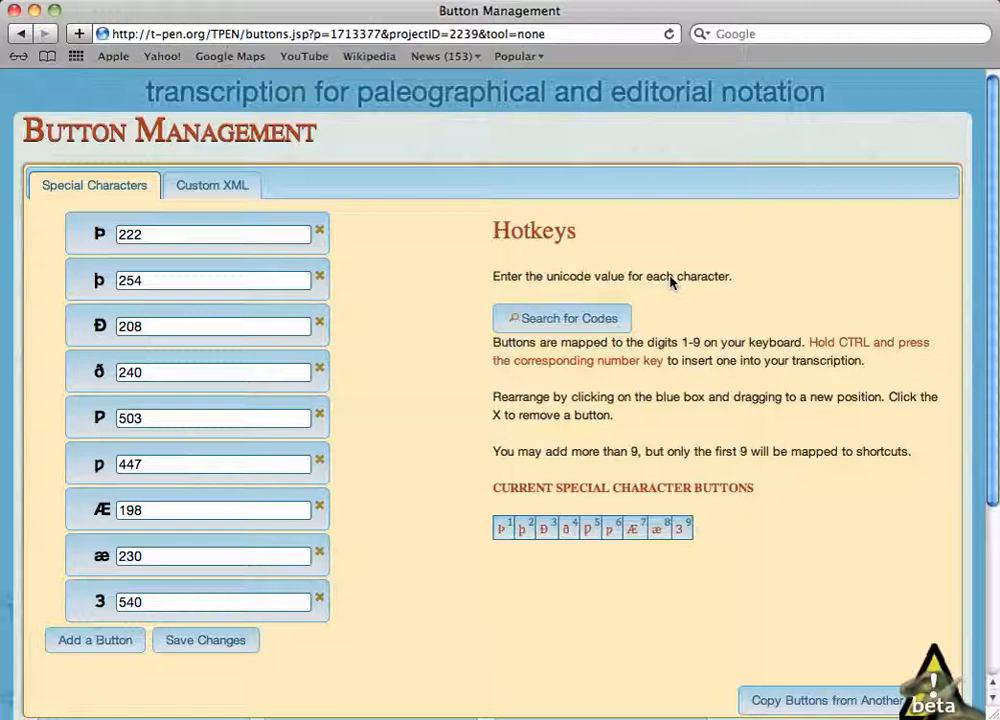
pyautogui.click(217, 191)
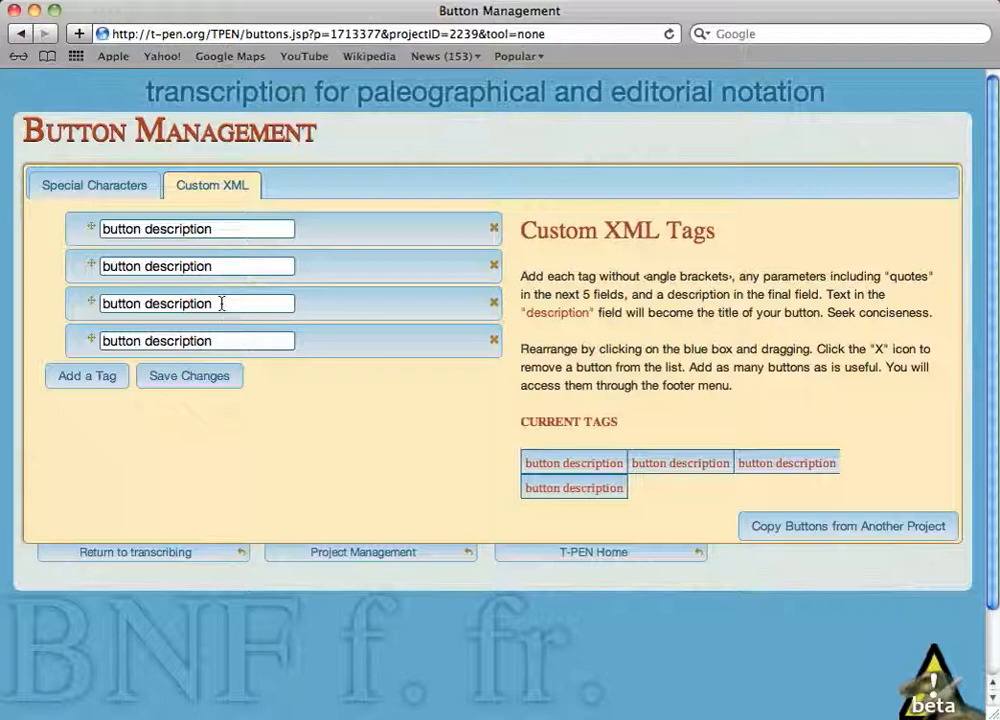
pyautogui.click(283, 229)
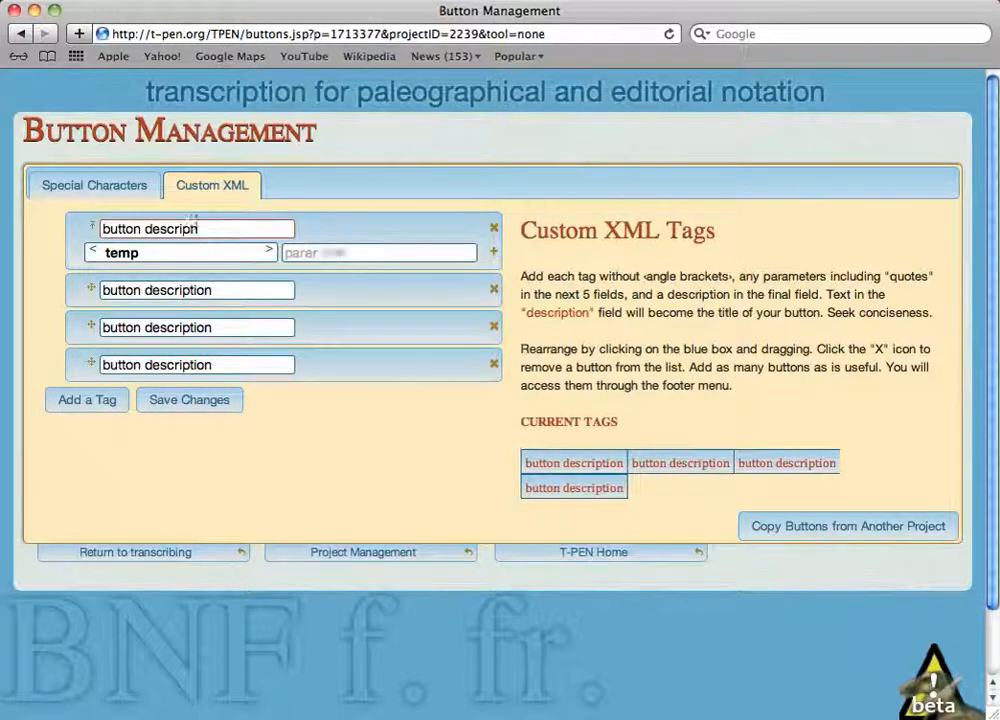
pyautogui.press('BackSpace')
pyautogui.press('BackSpace')
pyautogui.press('BackSpace')
pyautogui.press('BackSpace')
pyautogui.press('BackSpace')
pyautogui.press('BackSpace')
pyautogui.press('BackSpace')
pyautogui.press('BackSpace')
pyautogui.press('BackSpace')
pyautogui.press('BackSpace')
pyautogui.press('BackSpace')
pyautogui.press('BackSpace')
pyautogui.press('BackSpace')
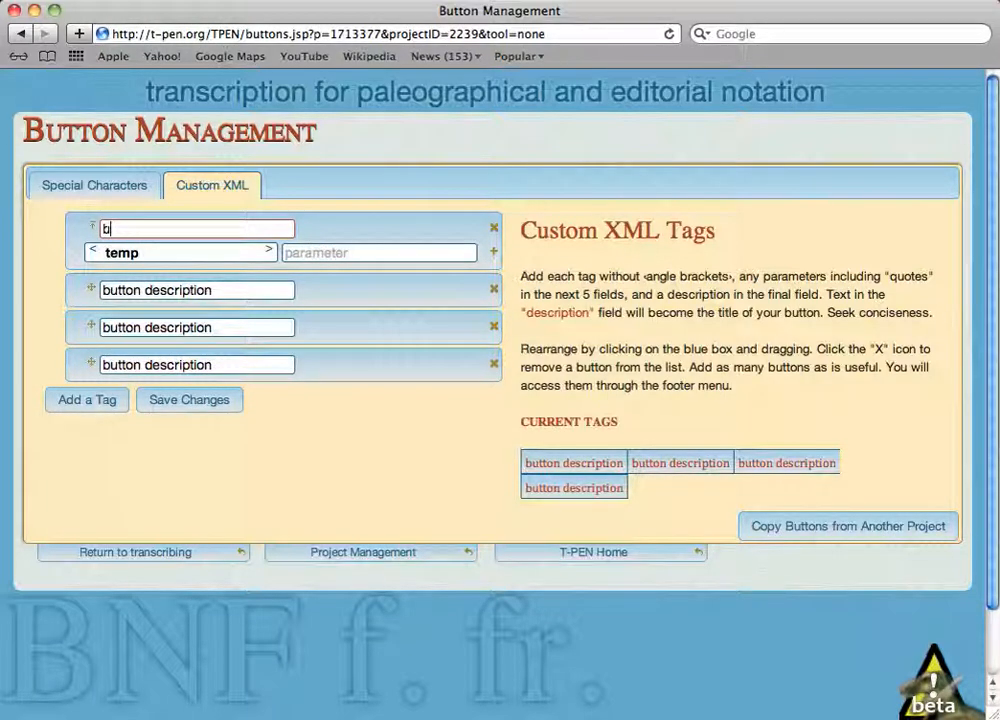
pyautogui.write('rubric')
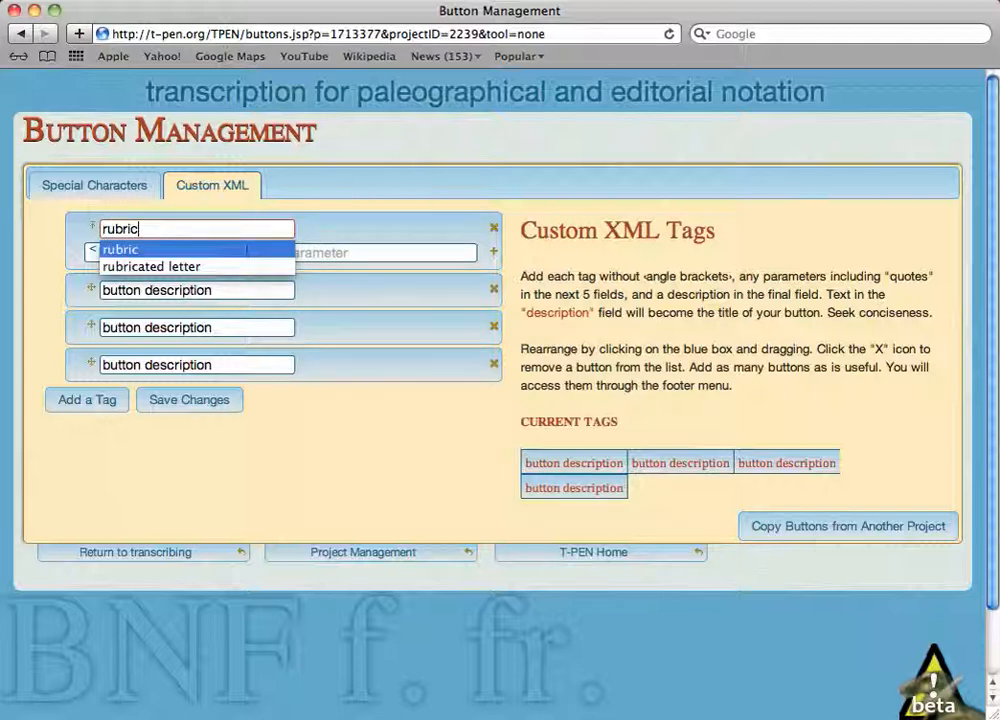
pyautogui.press('Tab')
pyautogui.write('rubr')
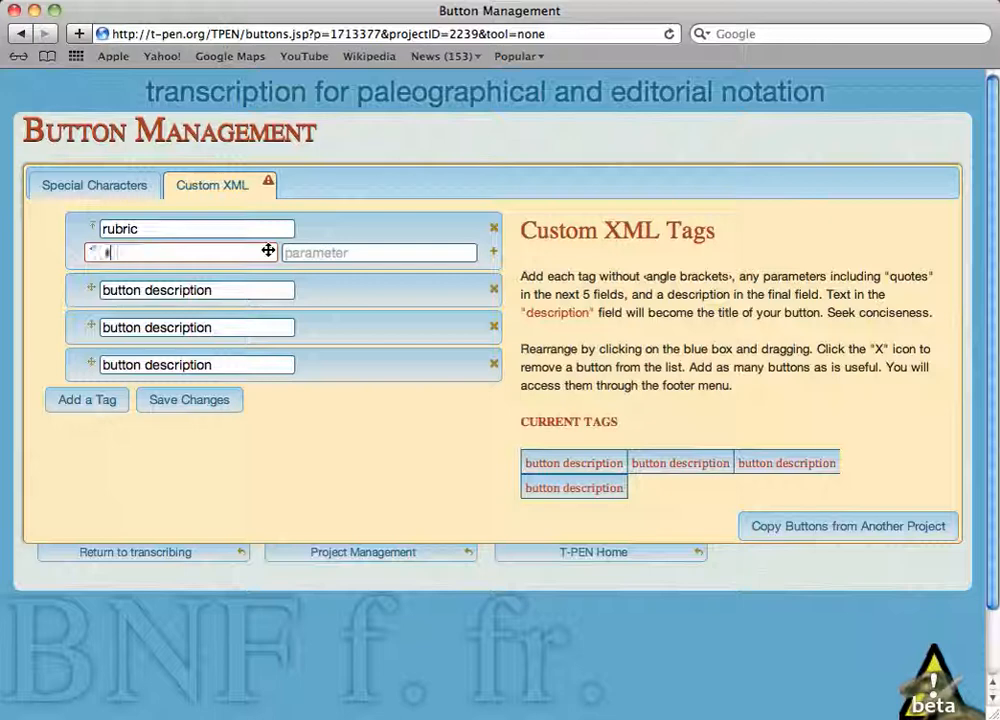
pyautogui.write('ic')
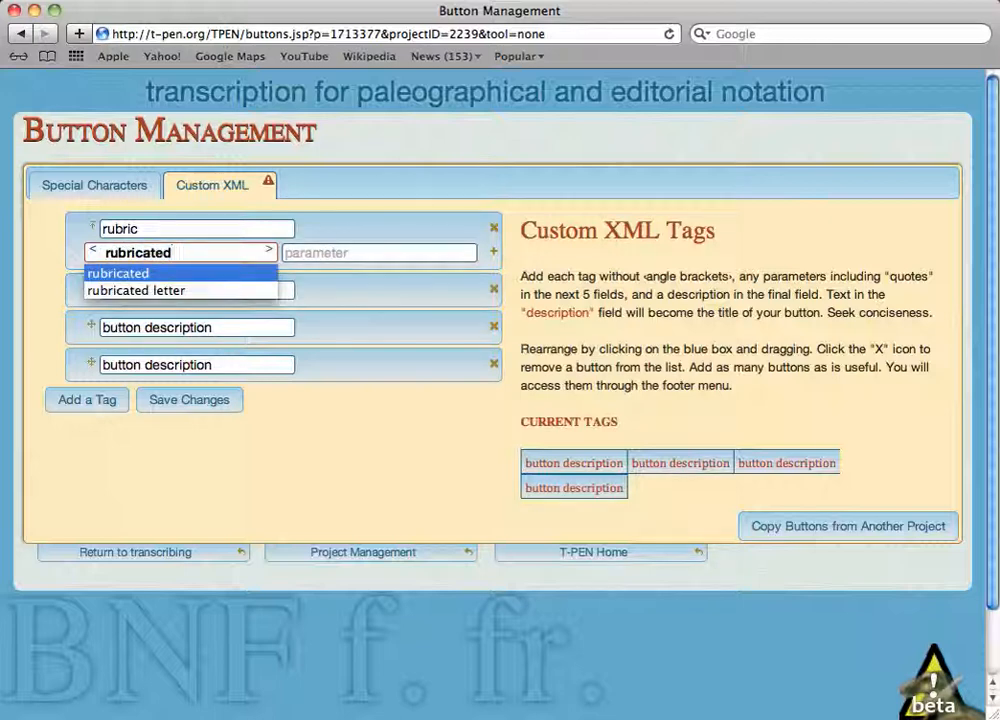
pyautogui.write('a')
pyautogui.press('Tab')
pyautogui.press('Tab')
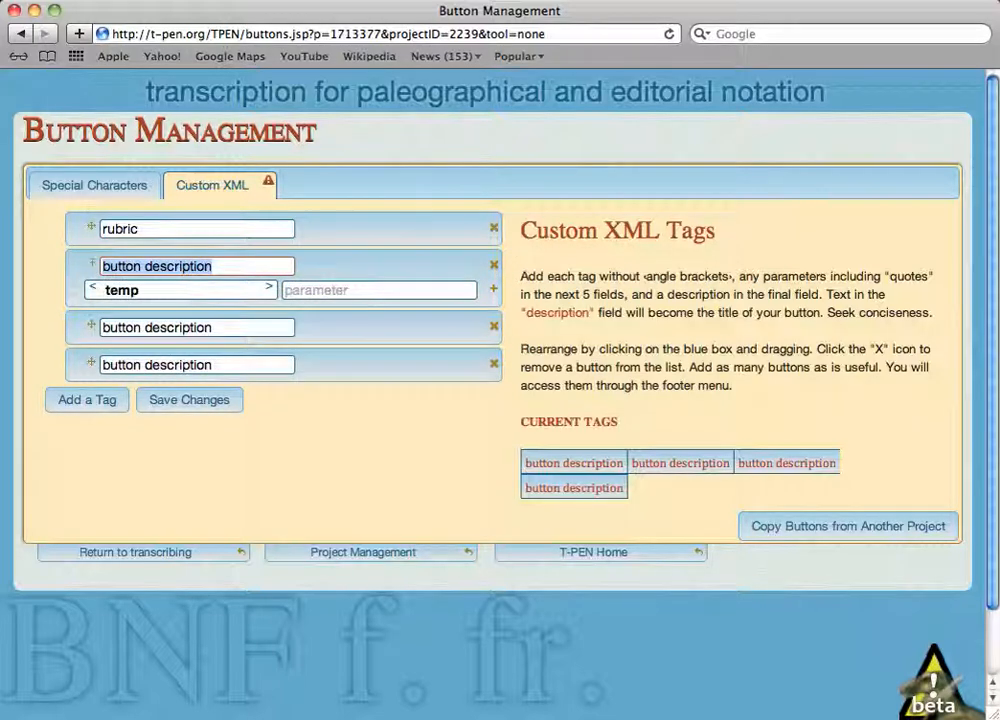
# - Define the second custom XML button with "decorated letter" as both description and tag, and save the button changes
pyautogui.write('decorated')
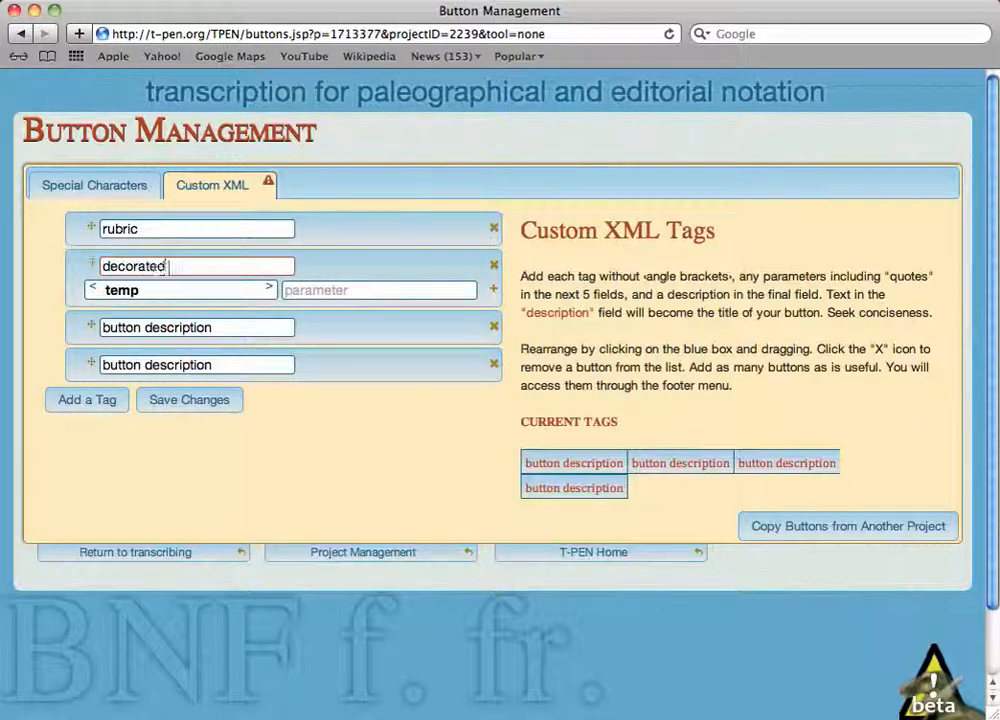
pyautogui.write(' letter')
pyautogui.press('Tab')
pyautogui.write('dece')
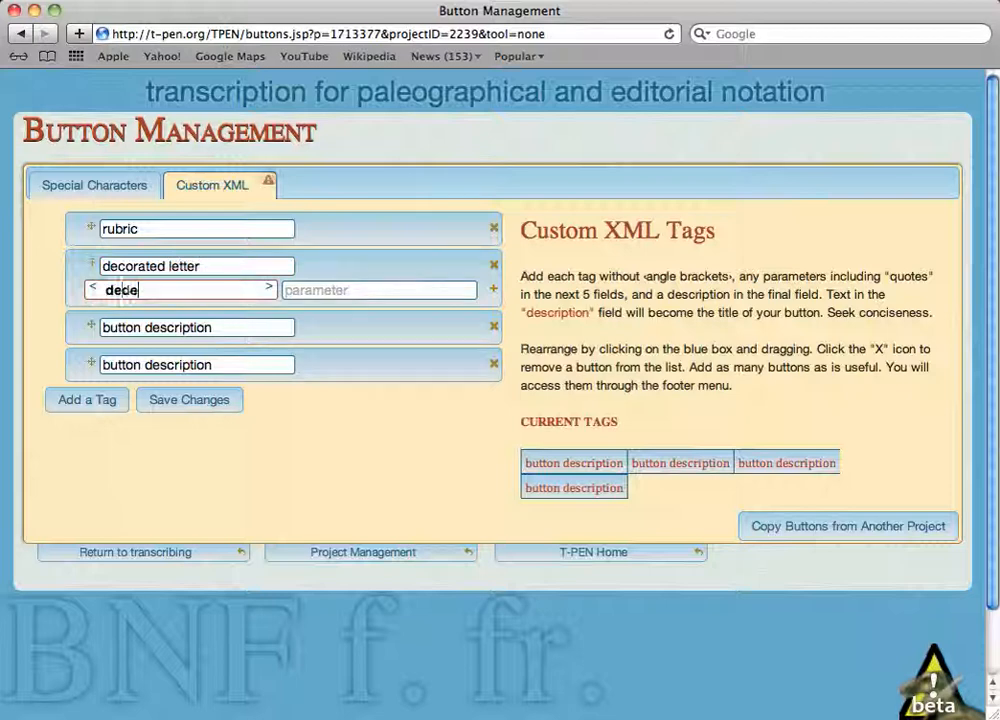
pyautogui.press('BackSpace')
pyautogui.write('orated letter')
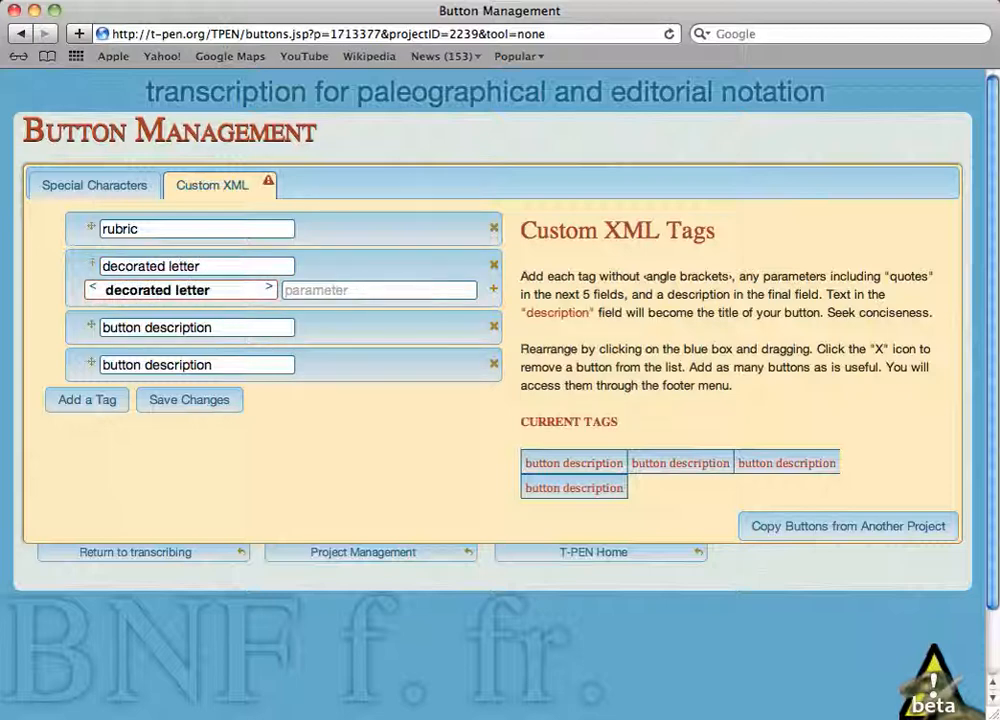
pyautogui.click(210, 404)
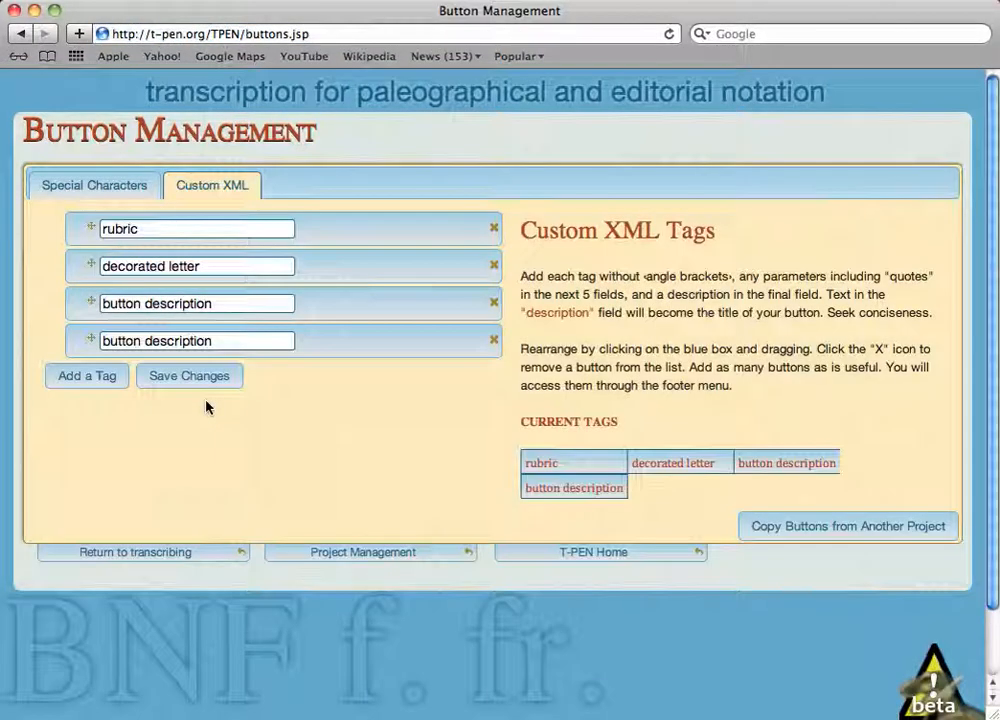
# - Return to transcribing and insert the opening decorated letter tag before the initial C of line 1
pyautogui.click(145, 561)
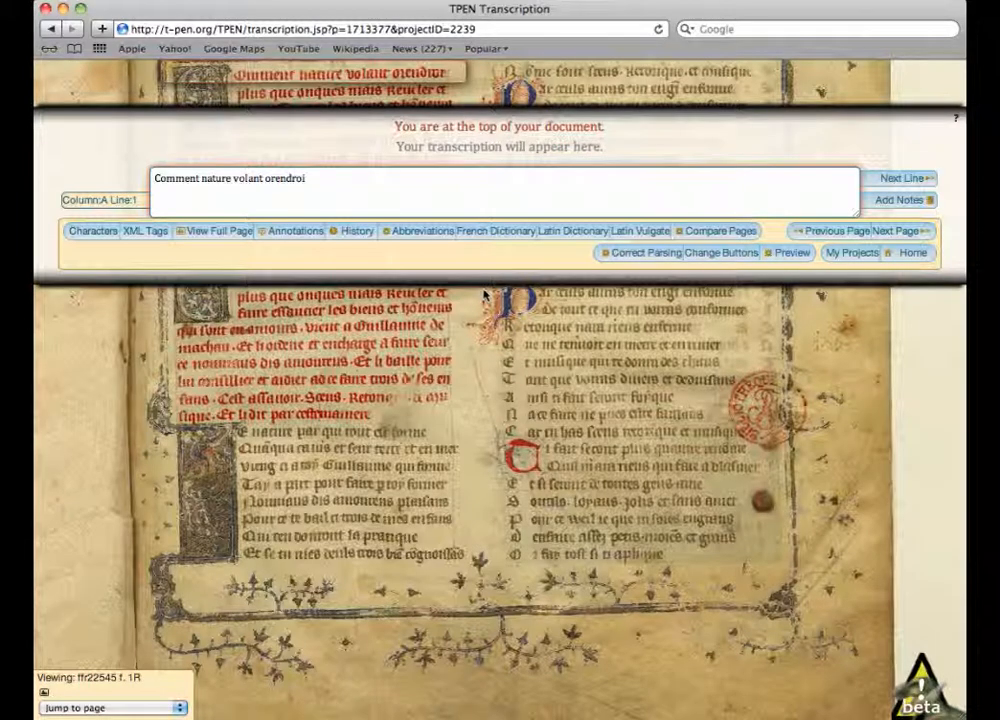
pyautogui.click(145, 232)
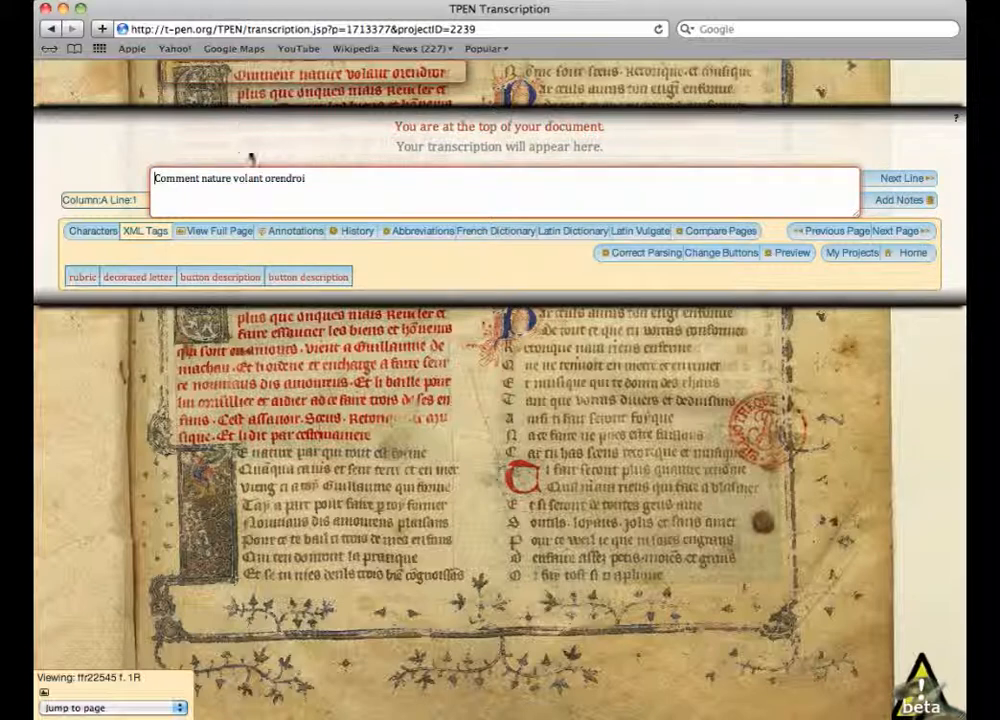
pyautogui.click(138, 278)
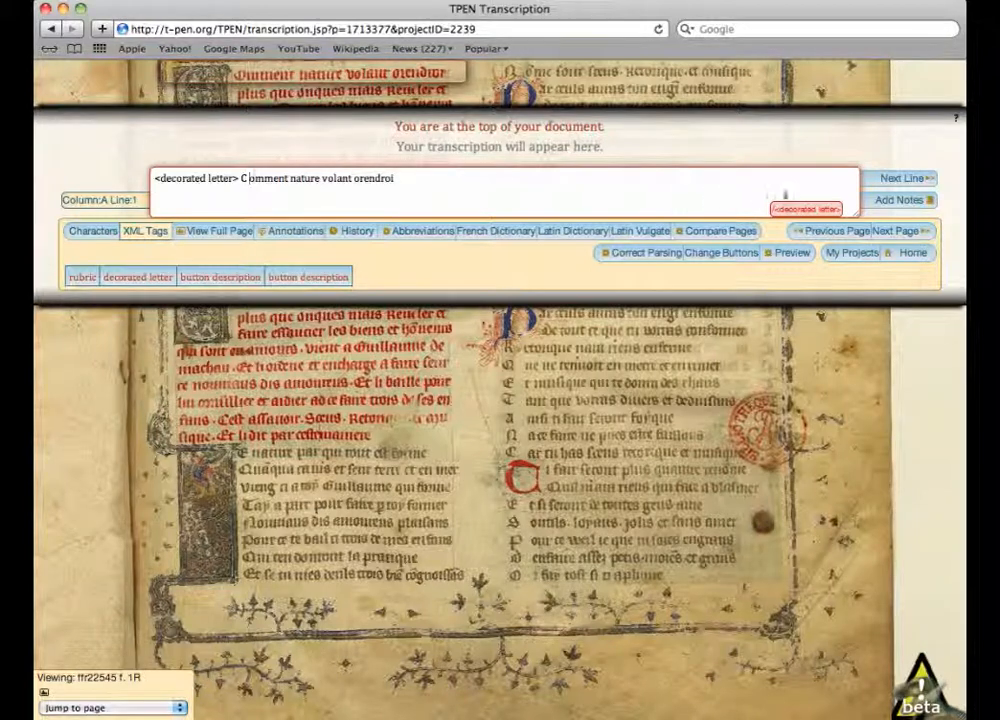
# - Close the decorated letter tag after the initial C of line 1 and insert the opening rubric tag before "omment"
pyautogui.moveTo(804, 209)
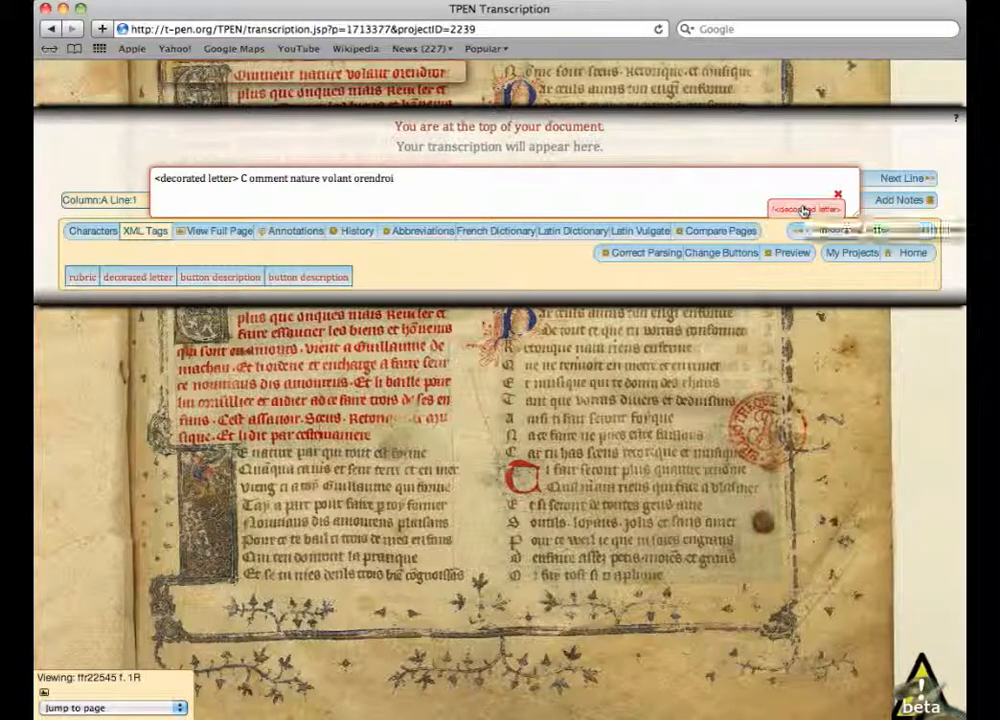
pyautogui.click(804, 210)
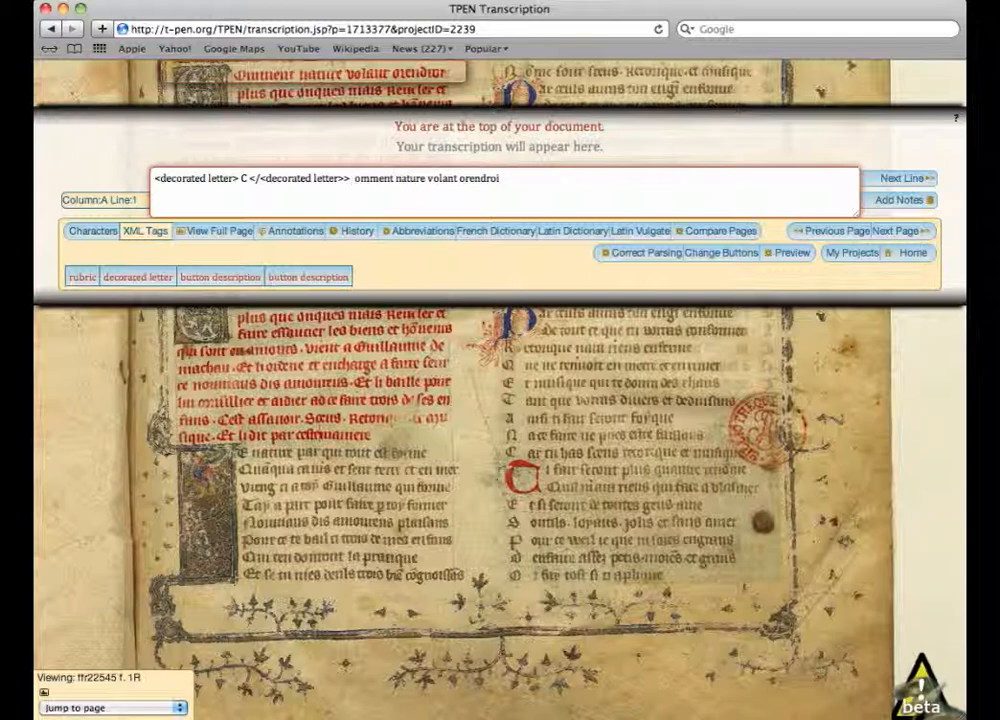
pyautogui.click(84, 277)
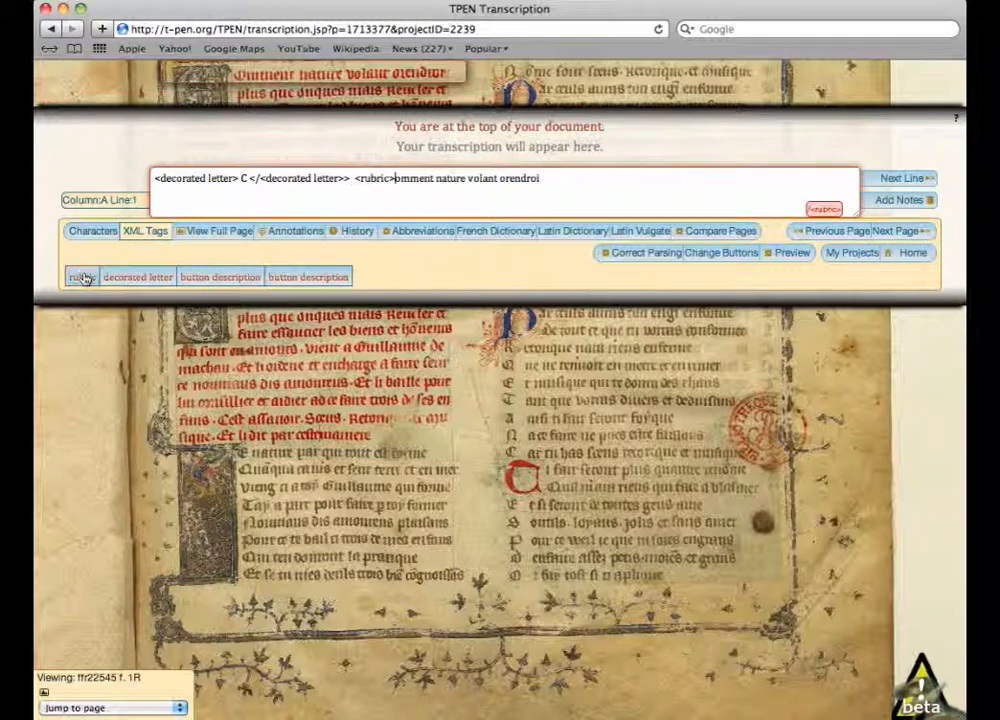
# - Advance to line 9 of column A and insert the closing rubric tag after "ceste maniere"
pyautogui.click(918, 178)
pyautogui.click(889, 195)
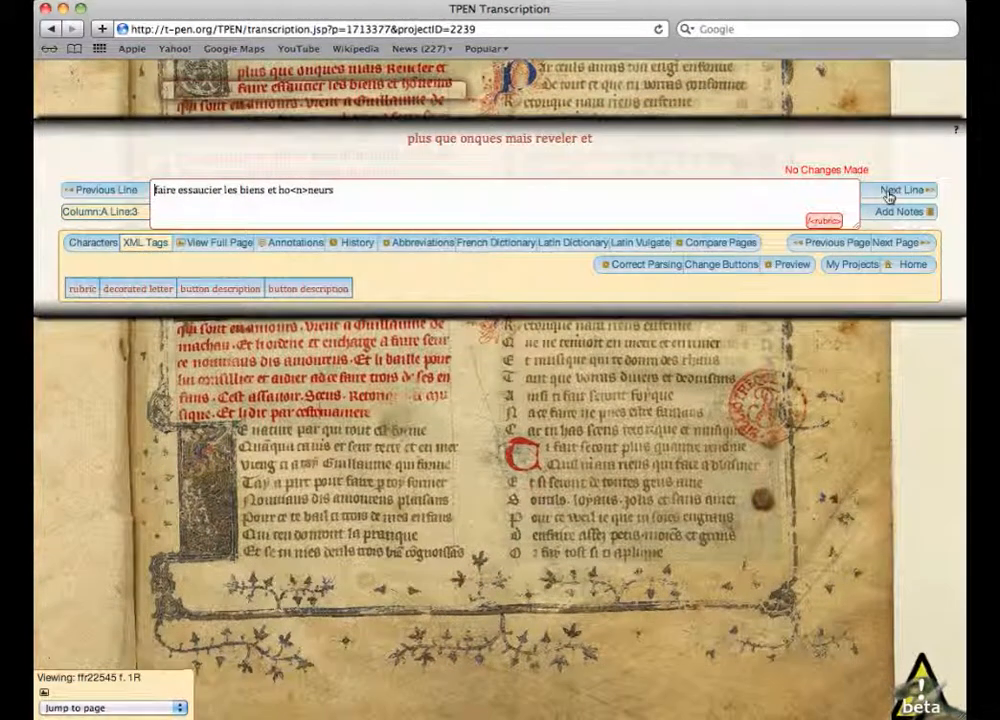
pyautogui.click(915, 190)
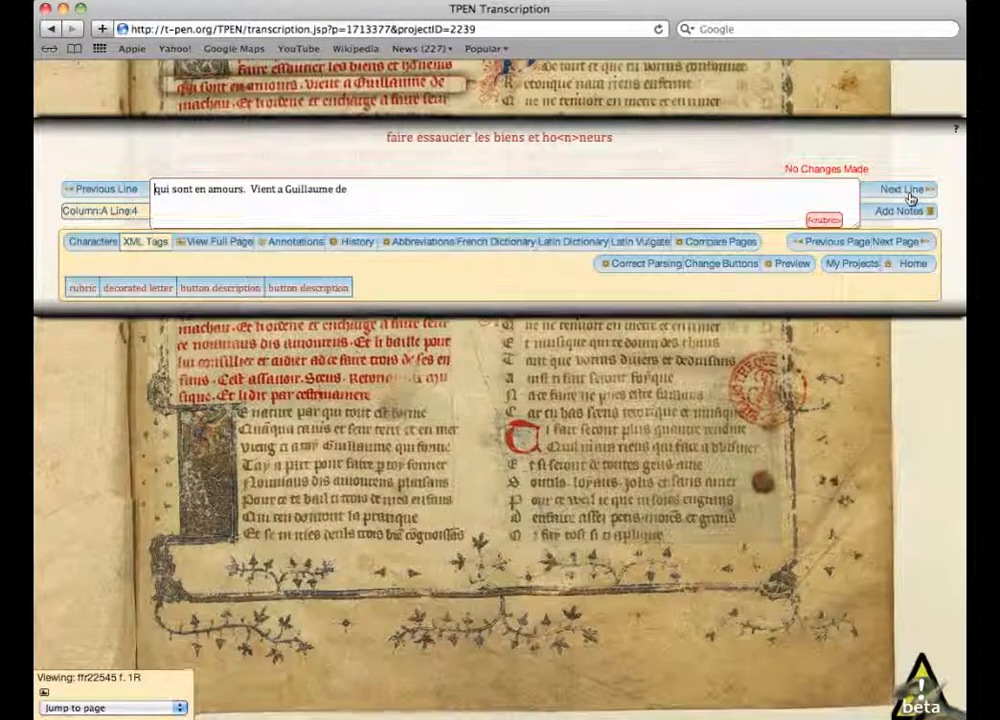
pyautogui.click(908, 192)
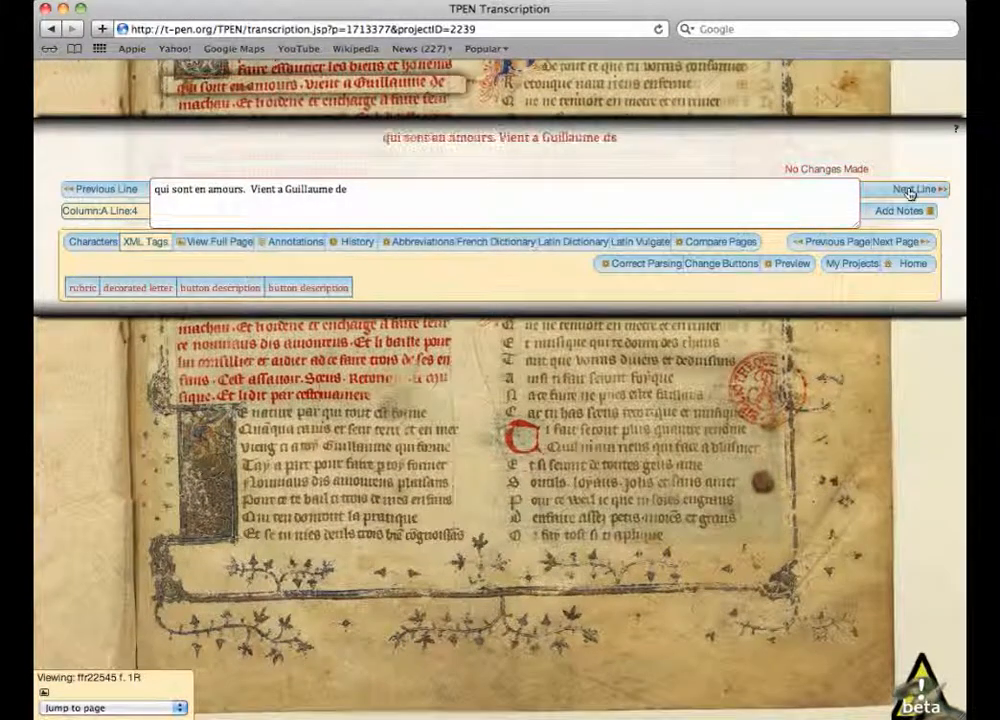
pyautogui.click(907, 195)
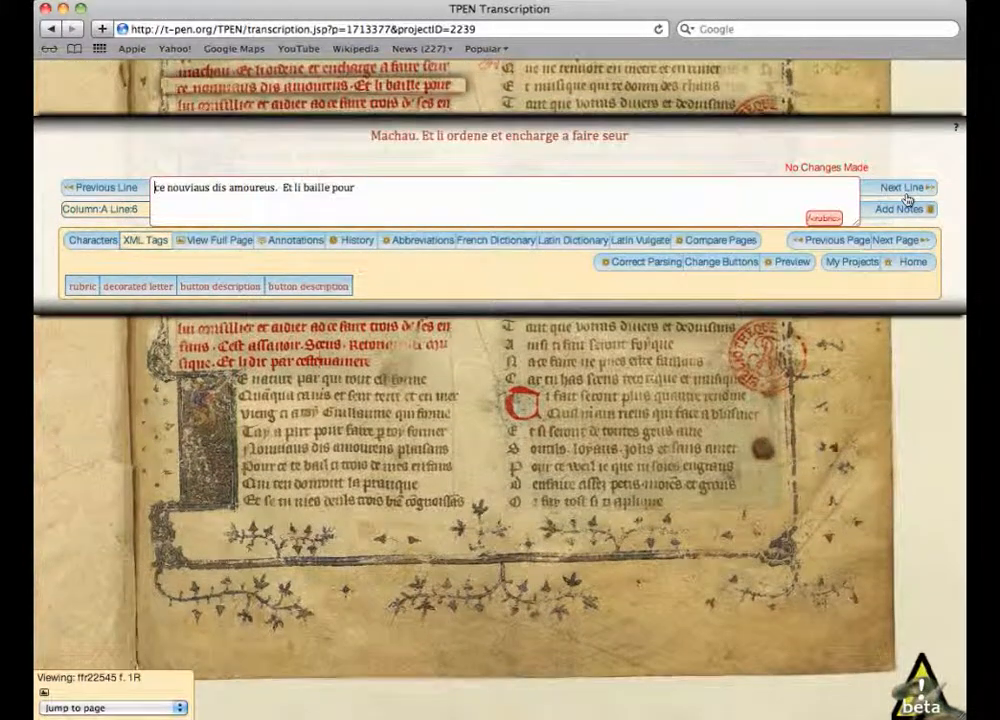
pyautogui.click(907, 194)
pyautogui.click(907, 194)
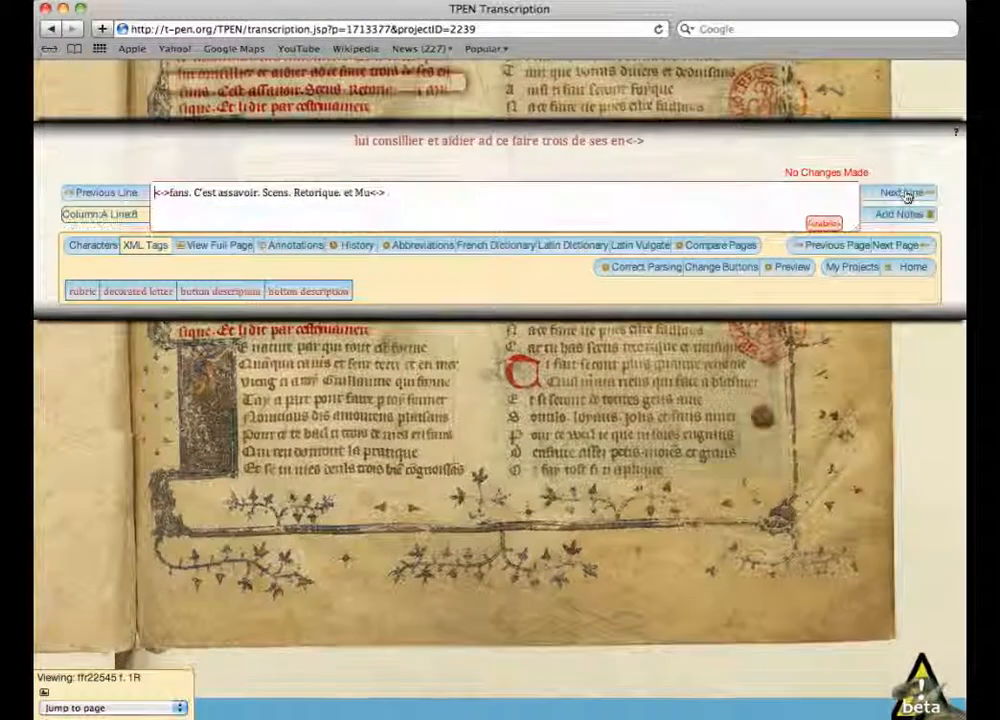
pyautogui.click(907, 195)
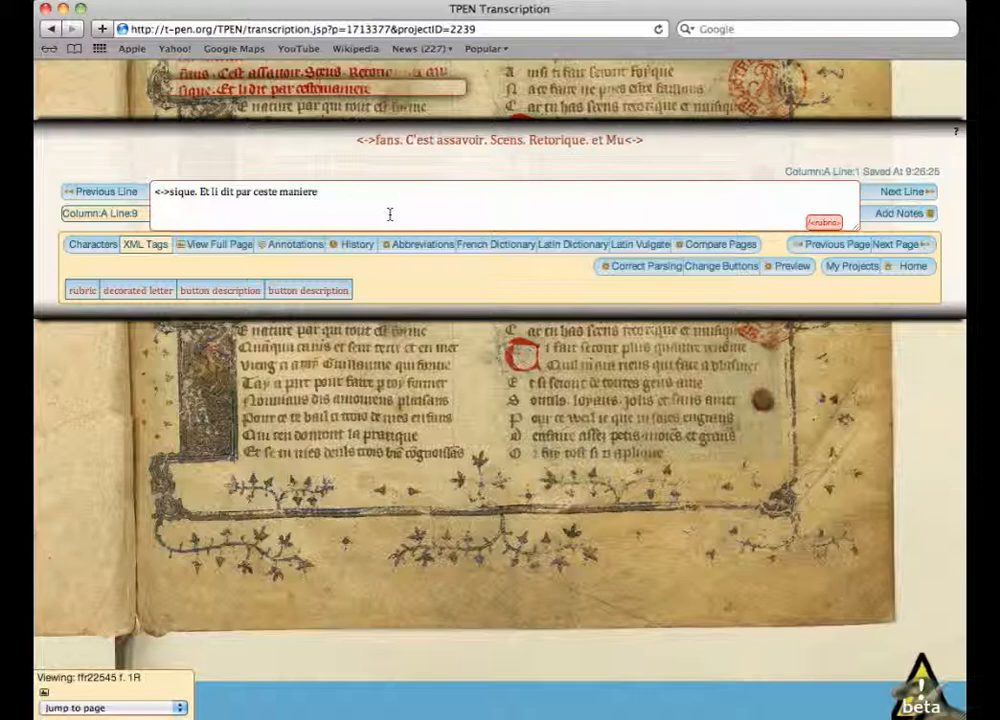
pyautogui.click(824, 222)
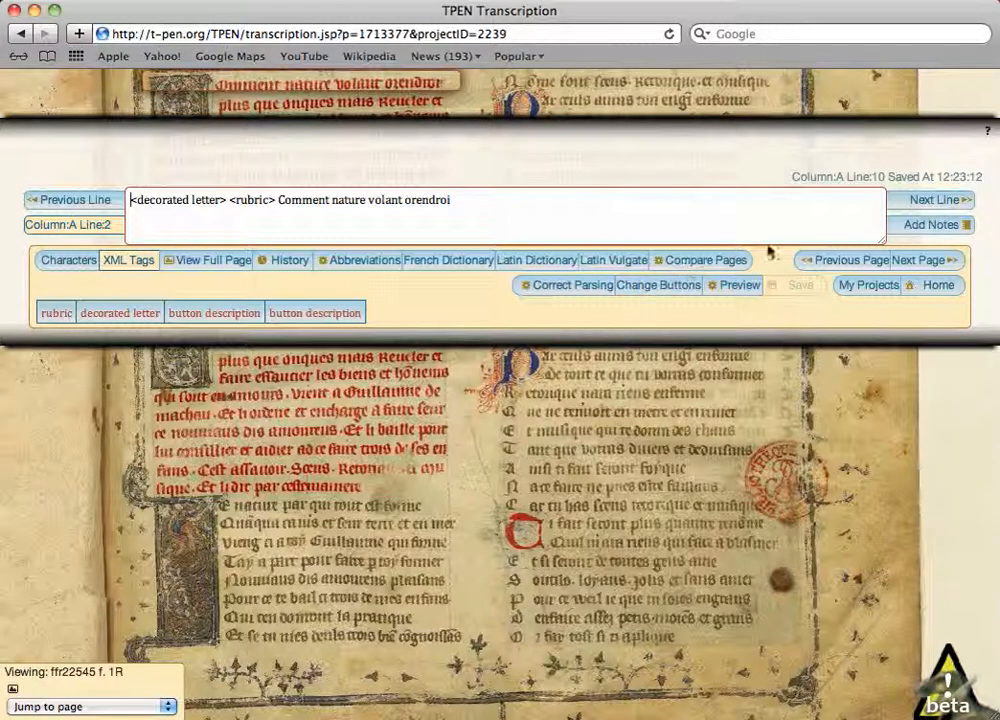
# - Add the note "Hoepffner's edition: Comment nature volant orendroit" to the line "Comment nature volant orendroi" and move on one line
pyautogui.click(917, 229)
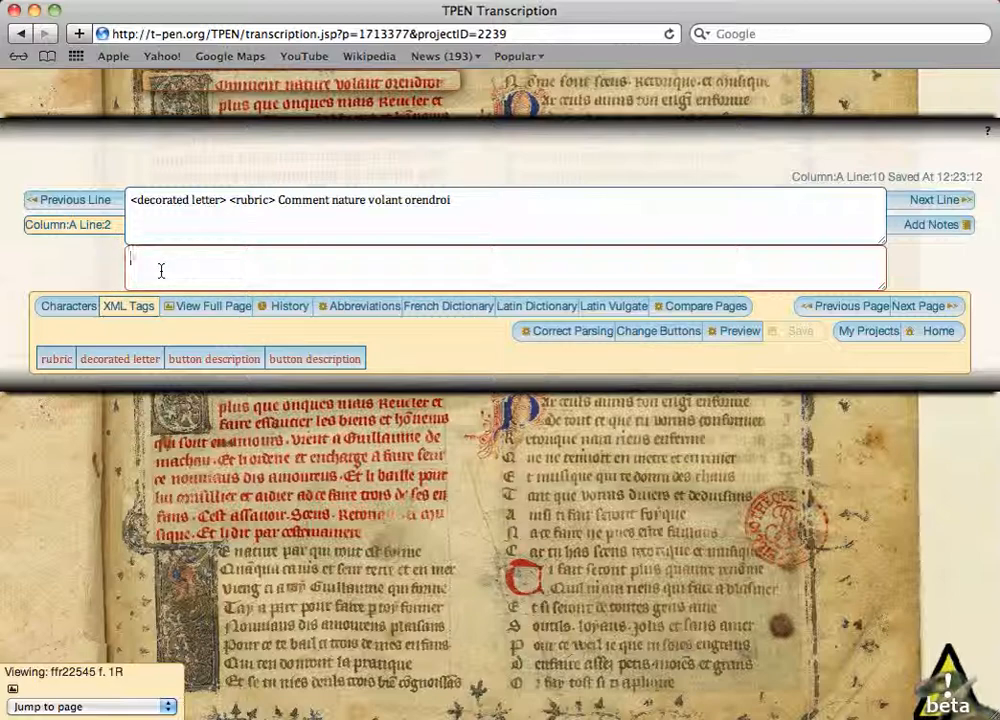
pyautogui.write('Hoe')
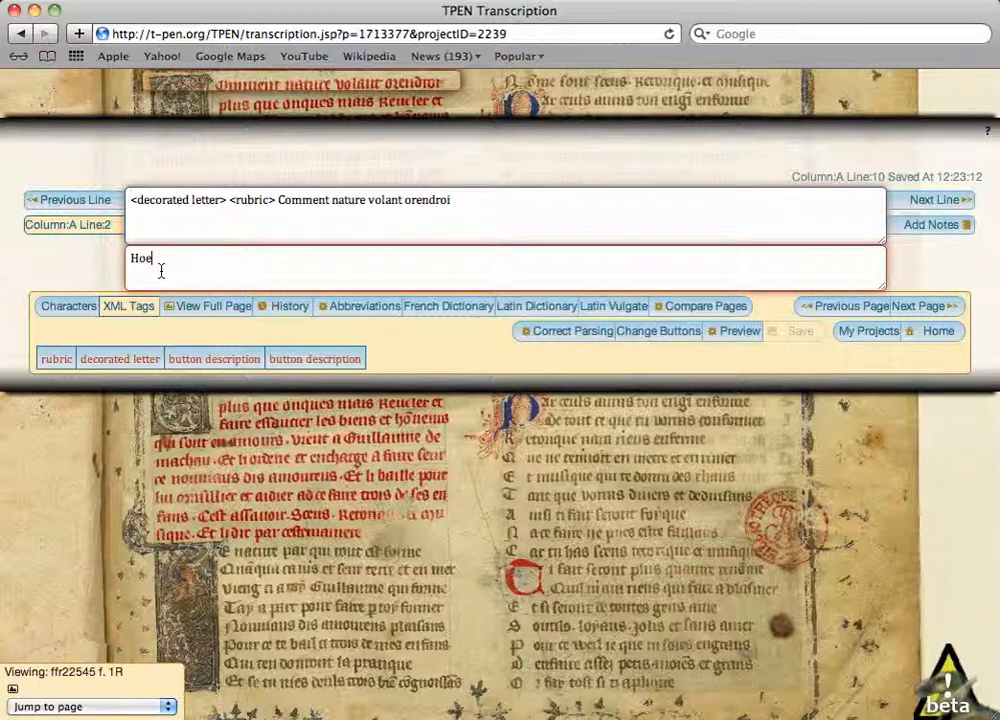
pyautogui.write("pffner's edition: Comment natre")
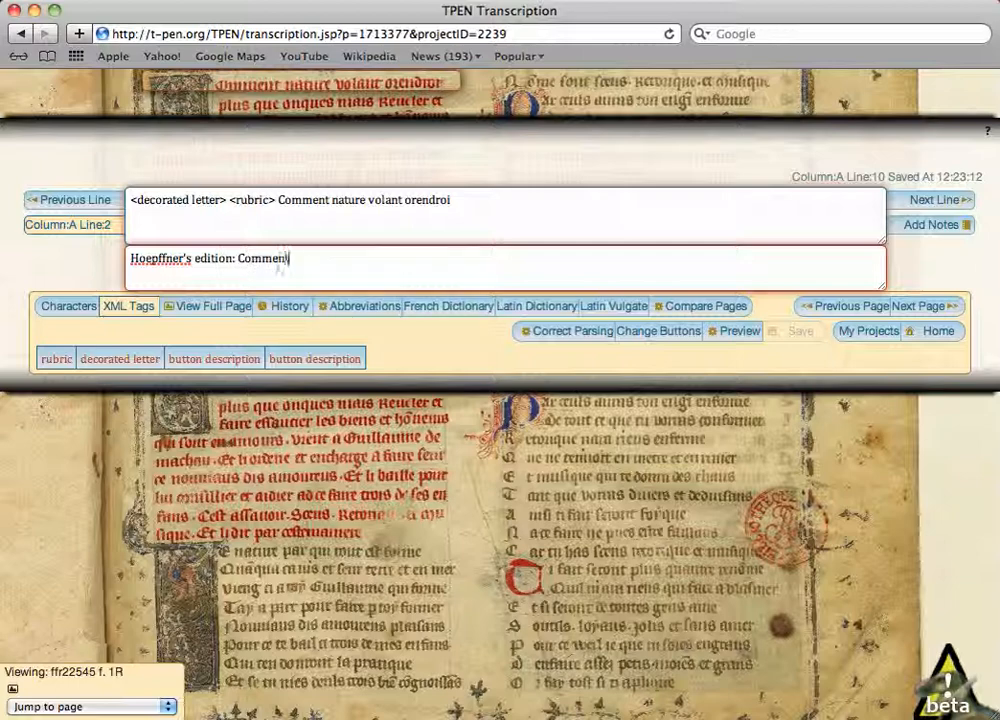
pyautogui.press('BackSpace')
pyautogui.press('BackSpace')
pyautogui.press('BackSpace')
pyautogui.write('ure volant')
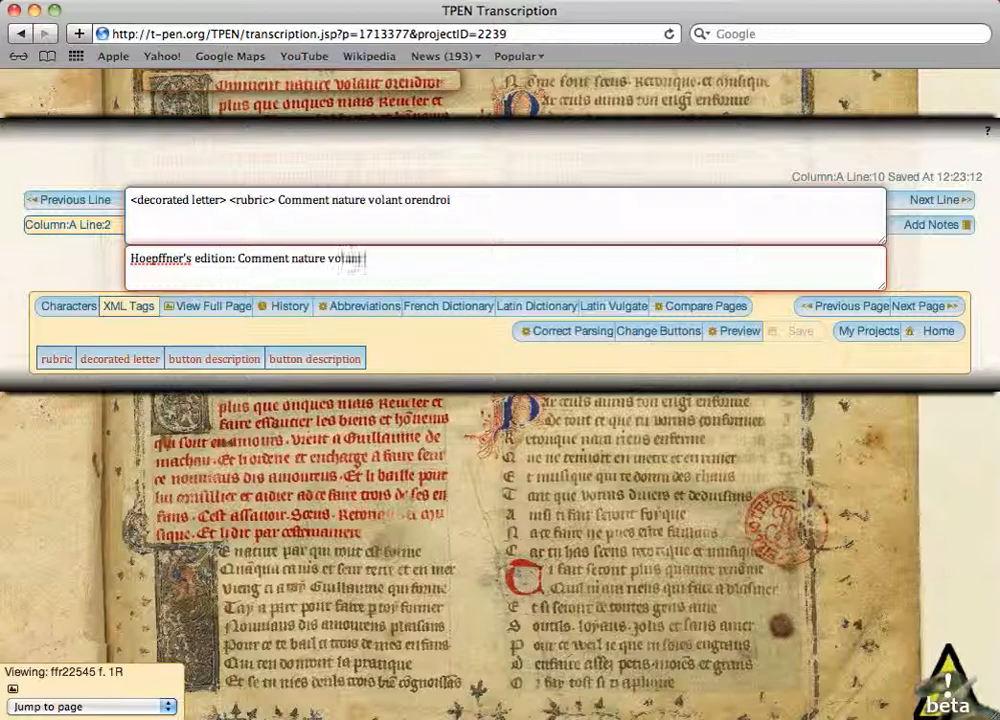
pyautogui.write(' orendroit')
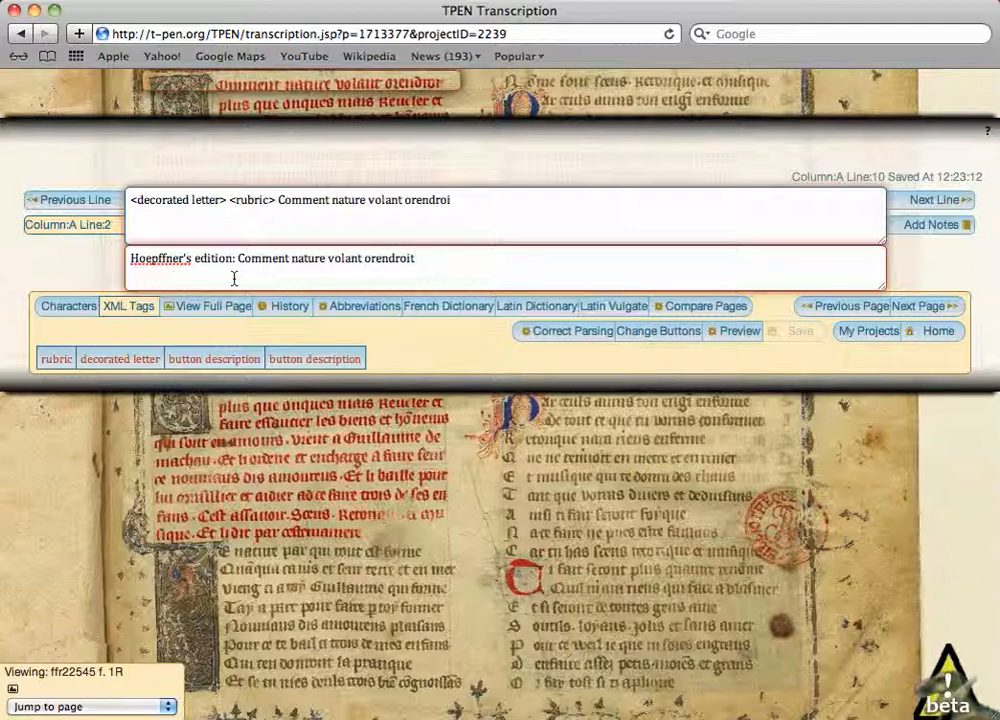
pyautogui.click(952, 200)
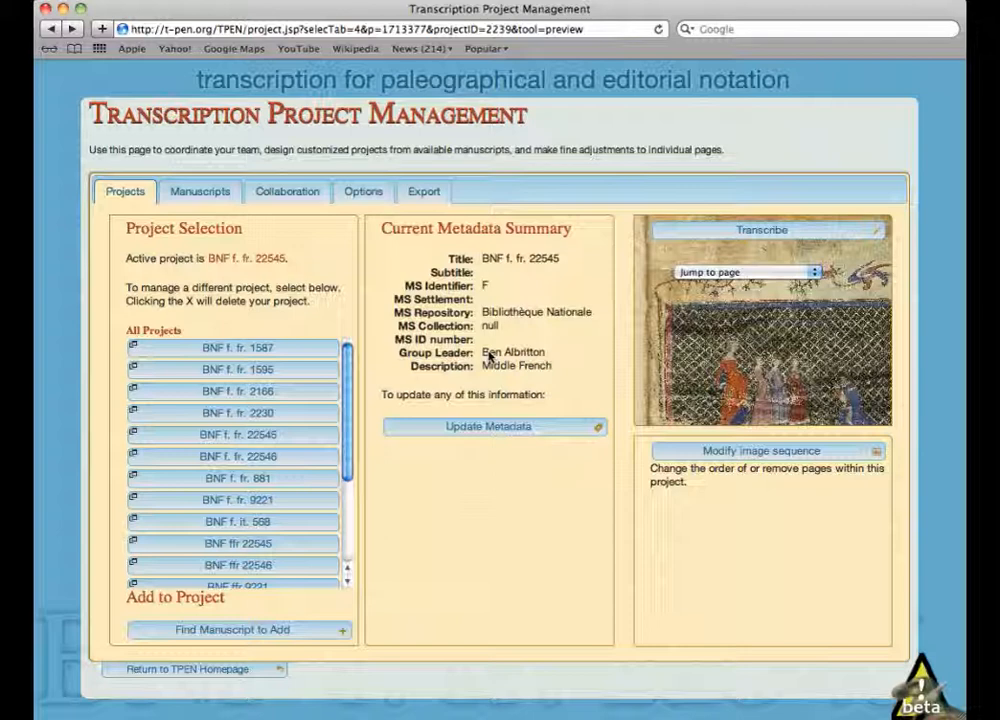
# - Add a group member to the project team by e-mail and open the project's activity log in a new window
pyautogui.click(279, 200)
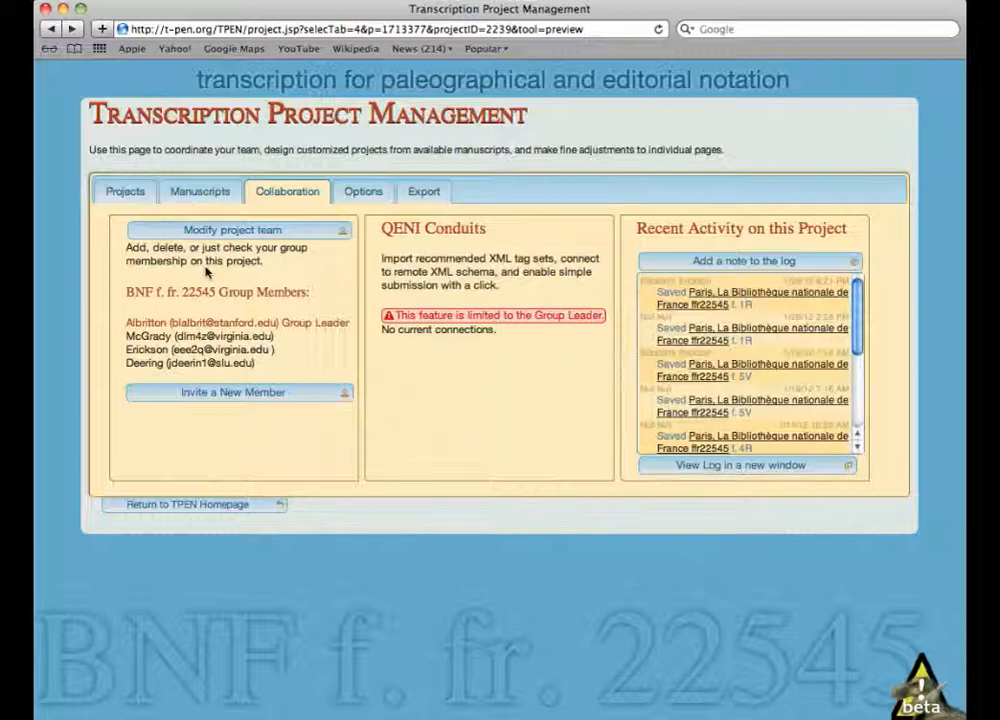
pyautogui.click(238, 231)
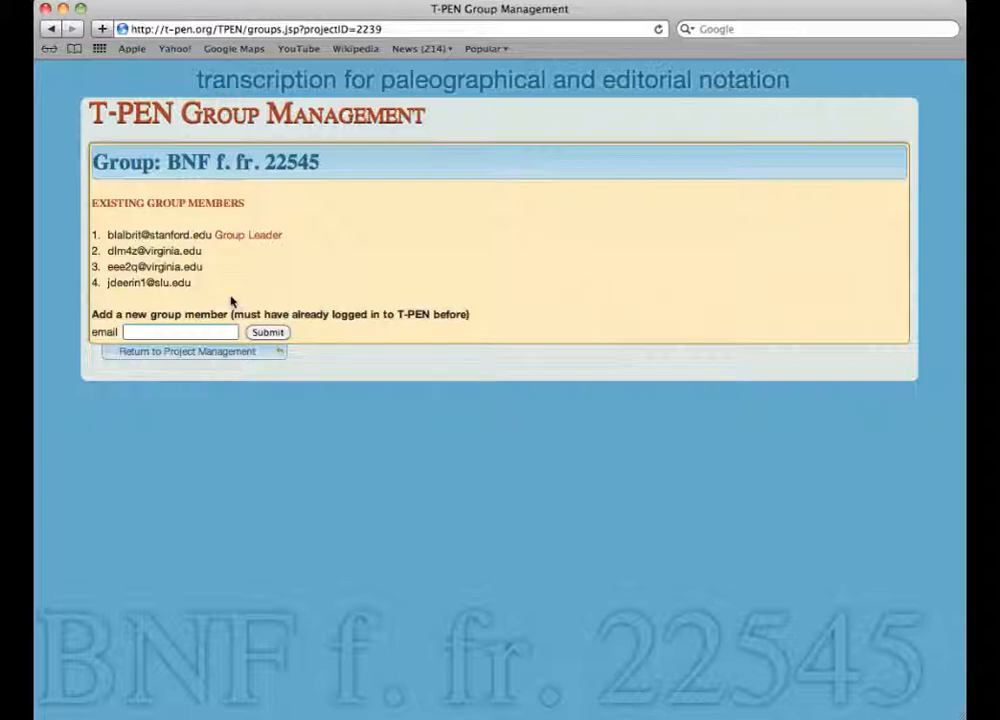
pyautogui.click(277, 333)
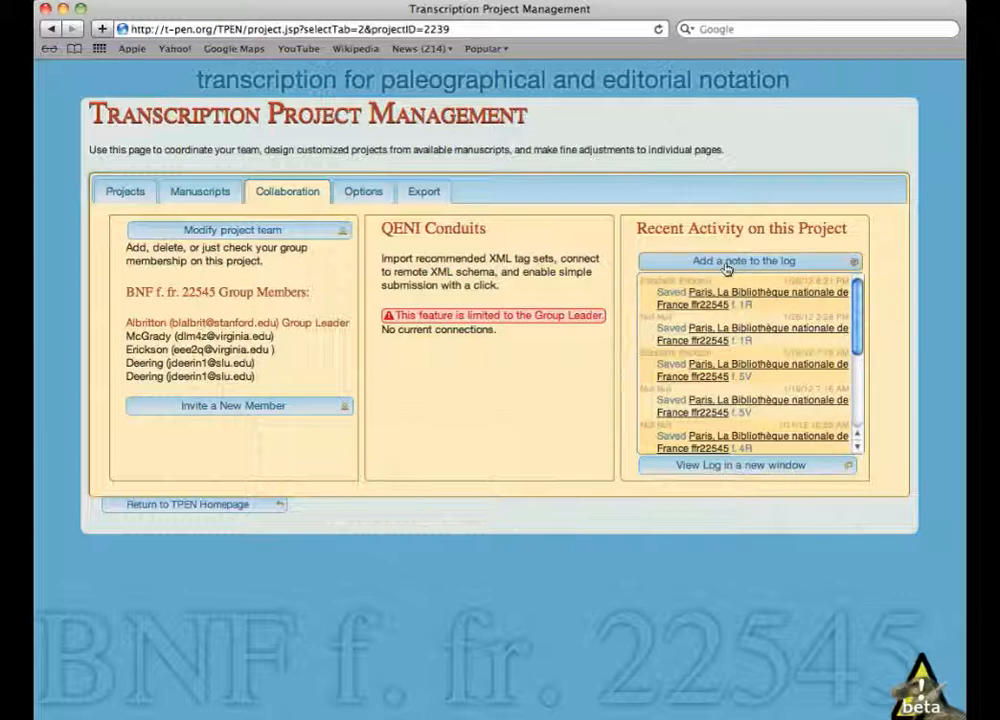
pyautogui.click(793, 467)
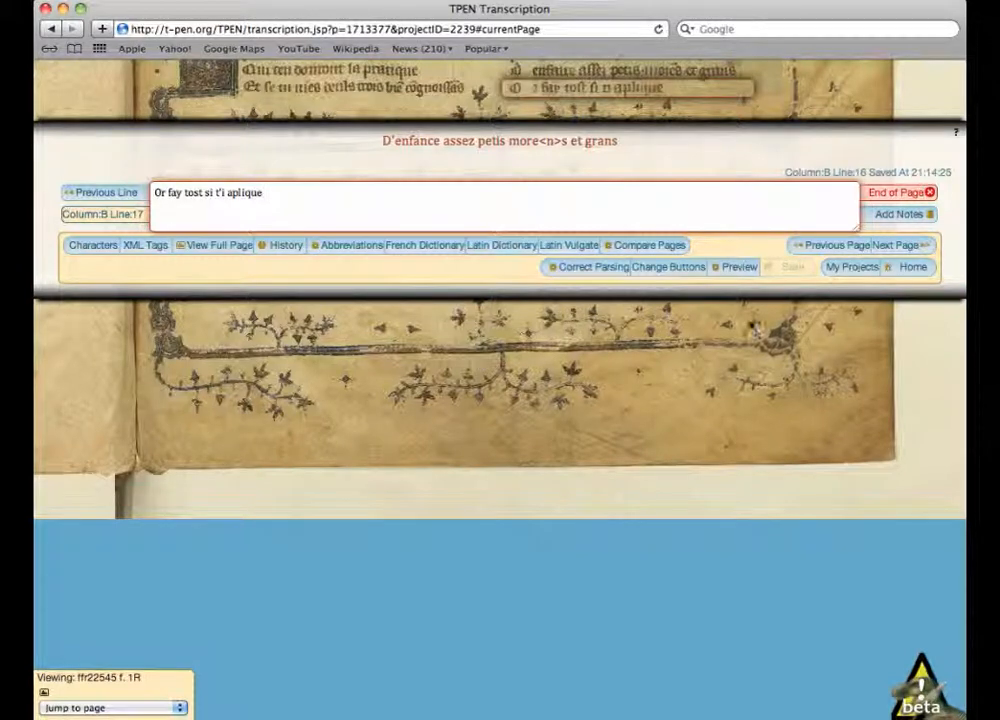
# - Preview the transcription of folio 1R from its preceding page onward and open the transcription export options
pyautogui.click(733, 268)
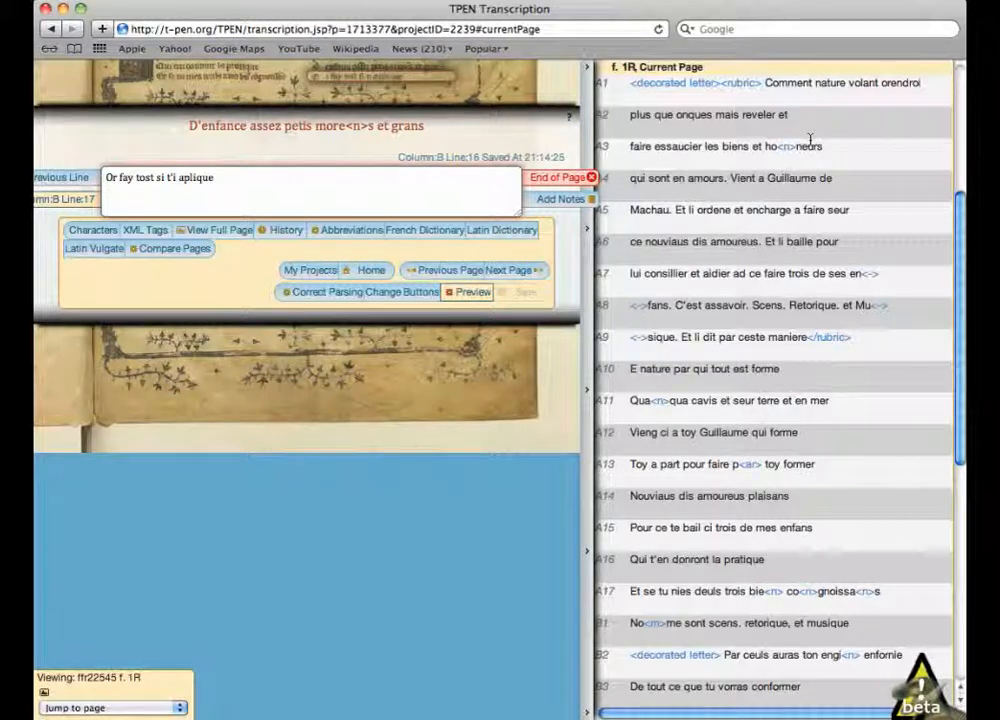
pyautogui.scroll(1, 900, 198)
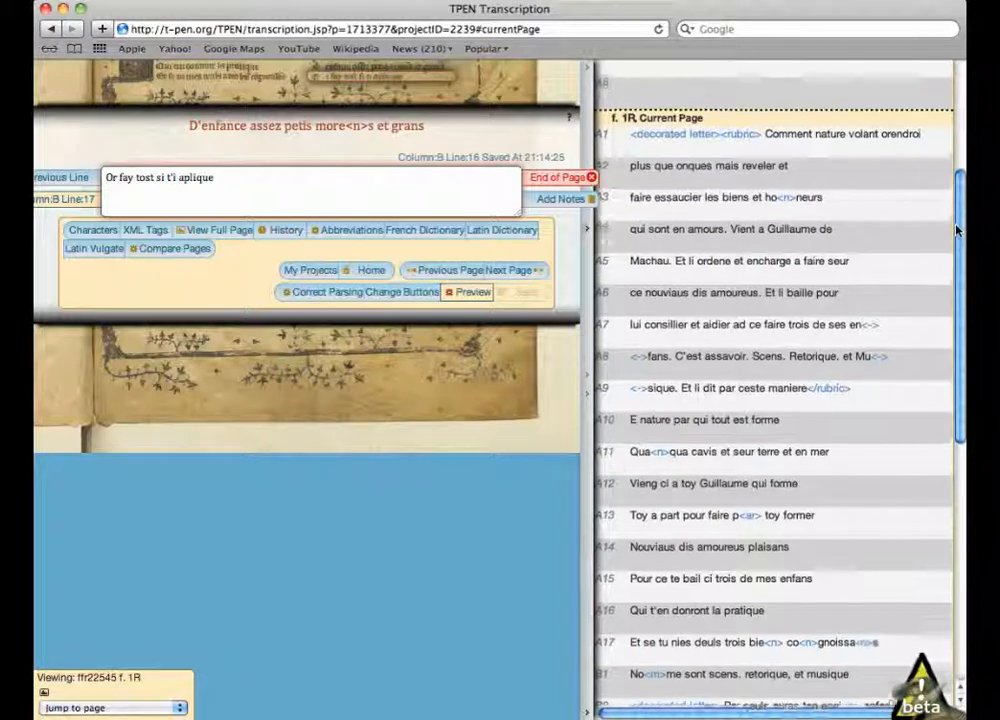
pyautogui.moveTo(957, 232); pyautogui.dragTo(957, 97)
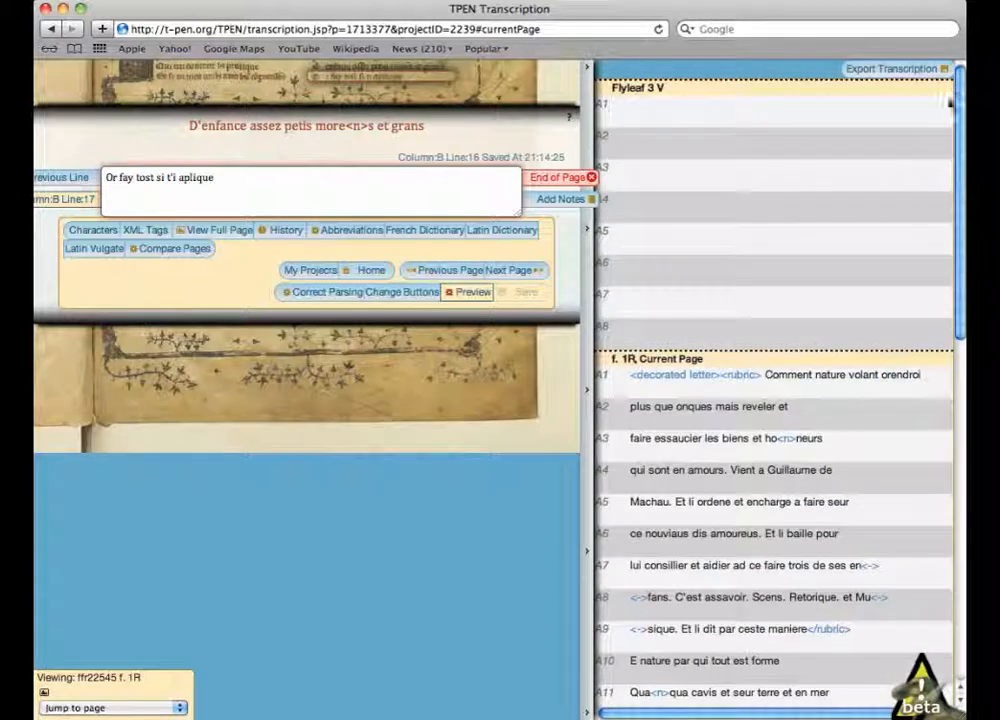
pyautogui.click(881, 72)
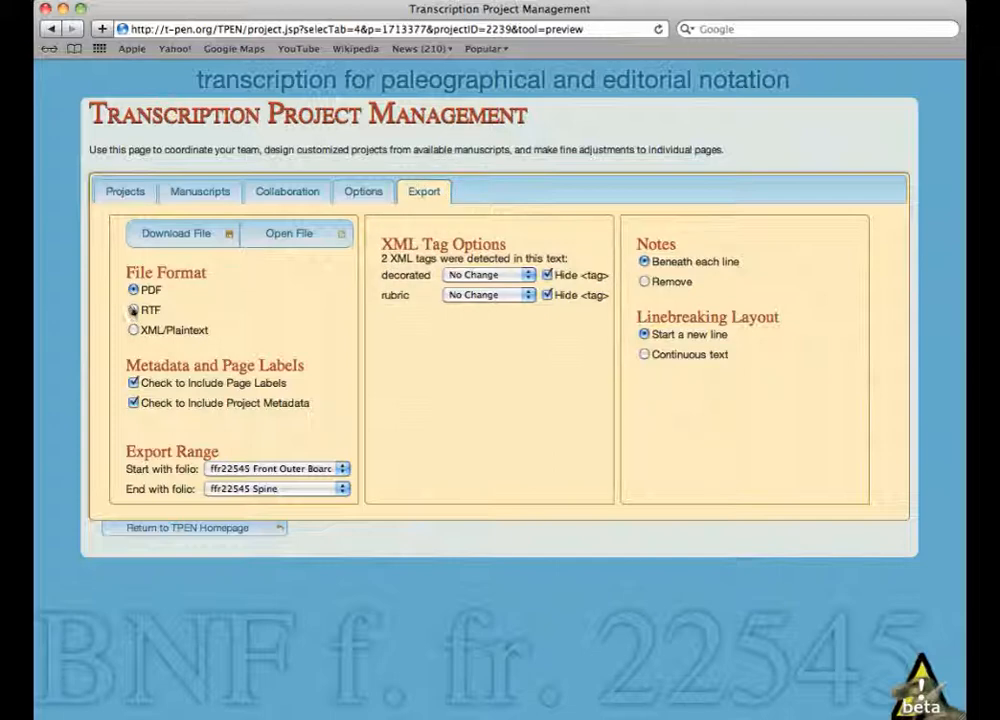
pyautogui.click(133, 329)
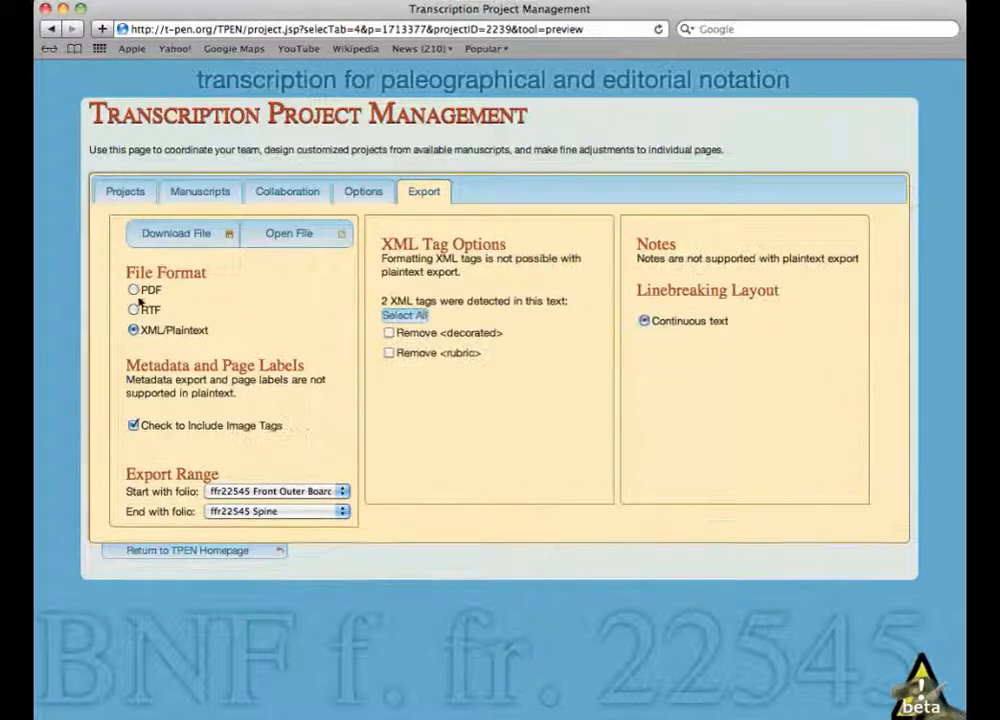
pyautogui.click(133, 290)
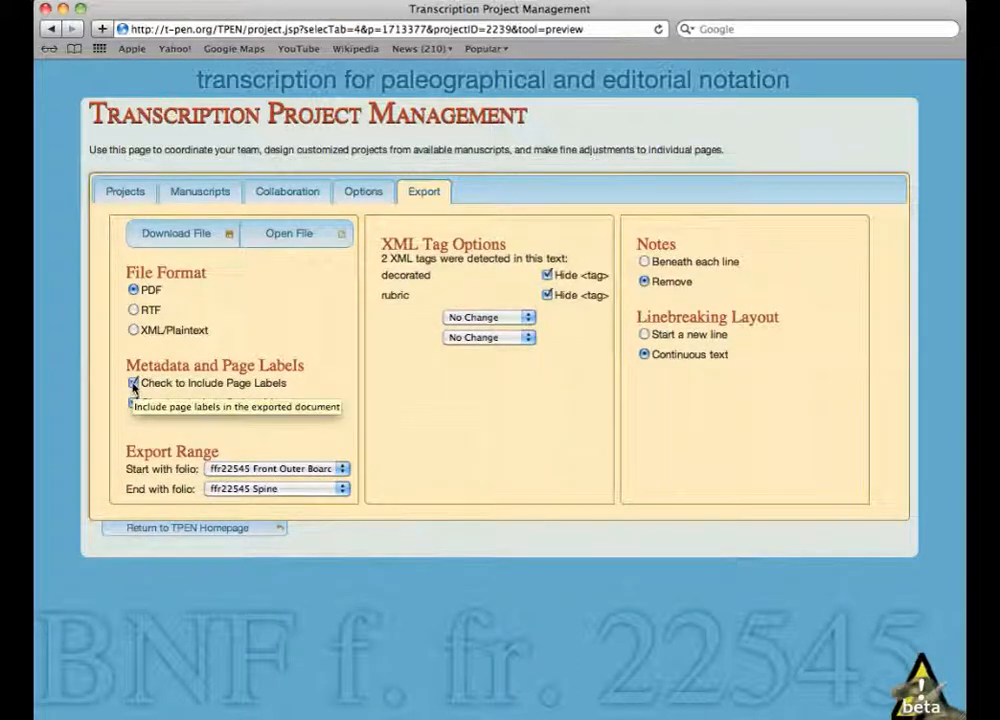
pyautogui.click(133, 385)
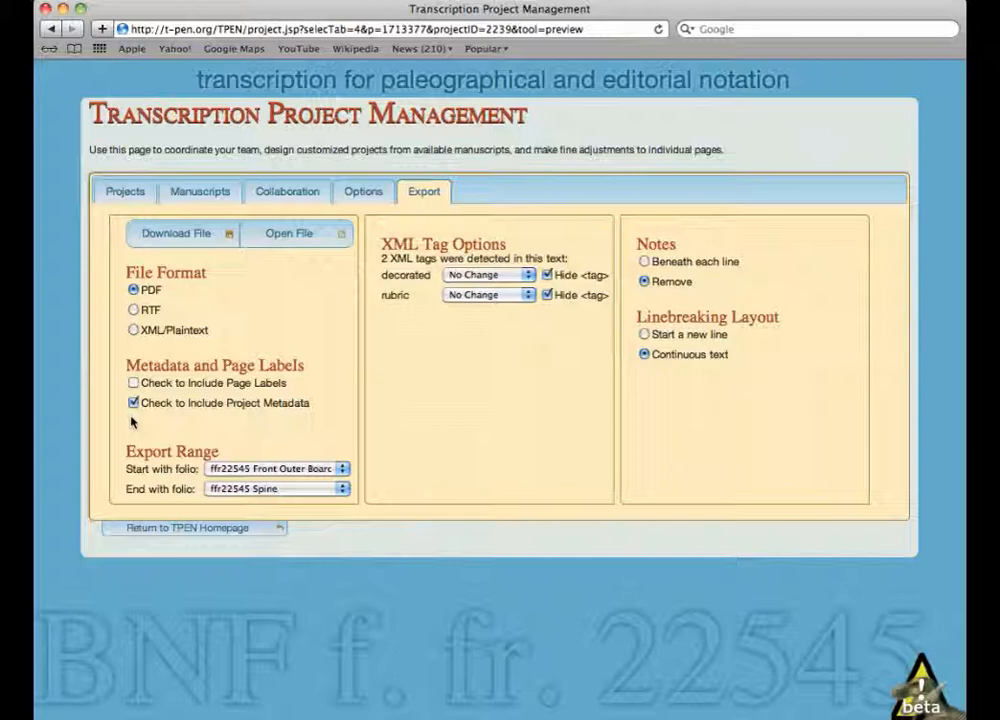
pyautogui.click(133, 383)
# - Set the export range to start and end with folio ffr22545 f. 1R
pyautogui.click(342, 468)
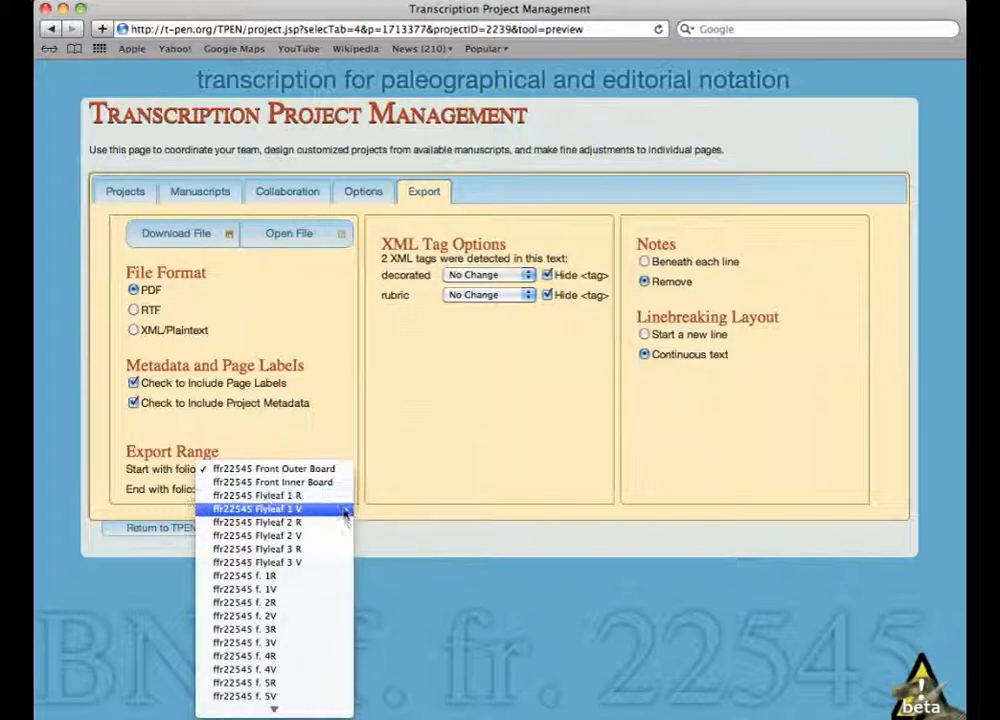
pyautogui.click(334, 579)
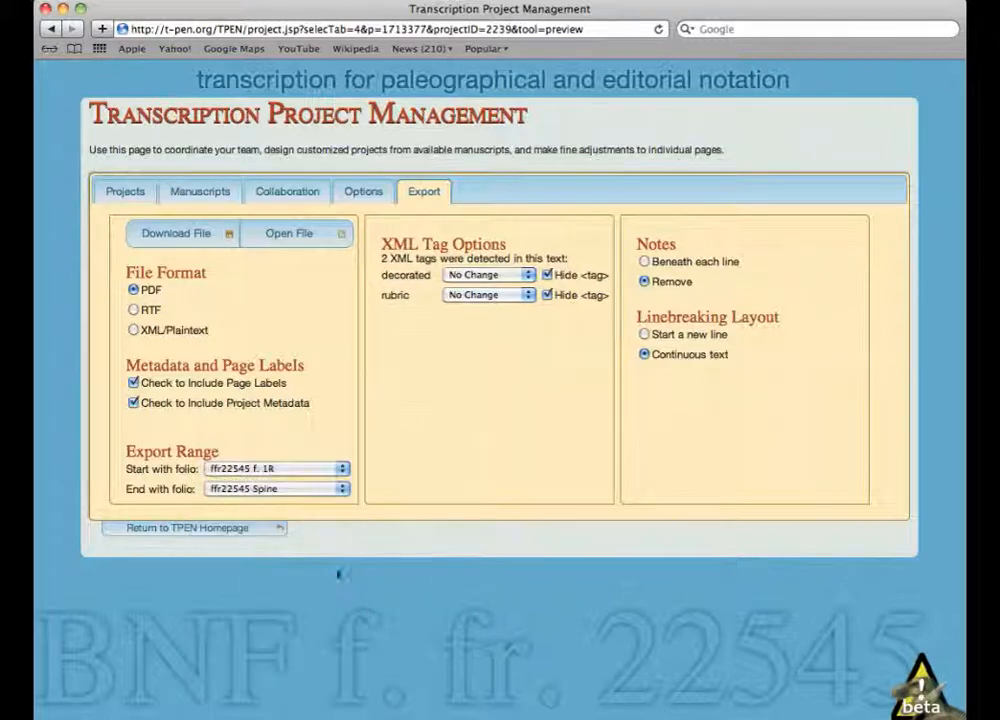
pyautogui.click(346, 494)
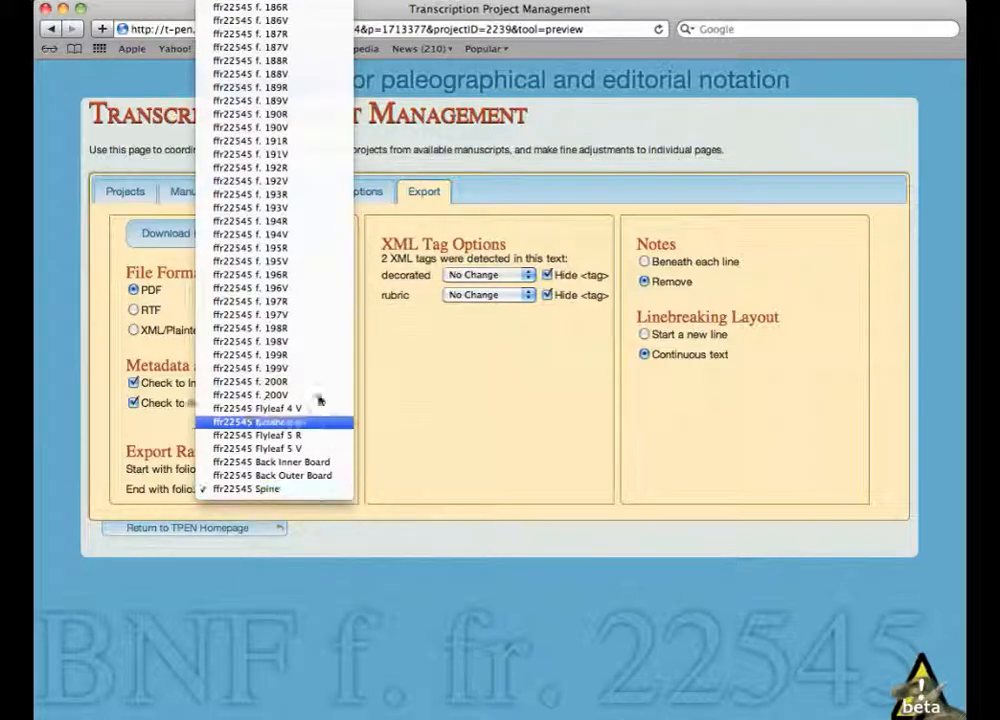
pyautogui.scroll(10, 312, 355)
pyautogui.scroll(20, 312, 330)
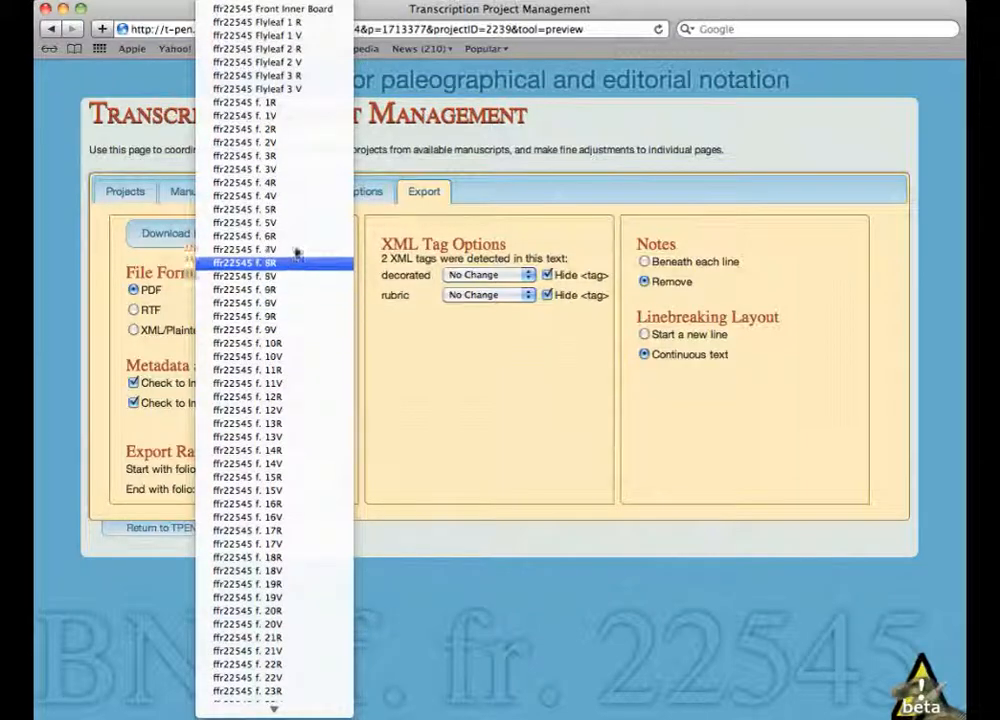
pyautogui.click(287, 104)
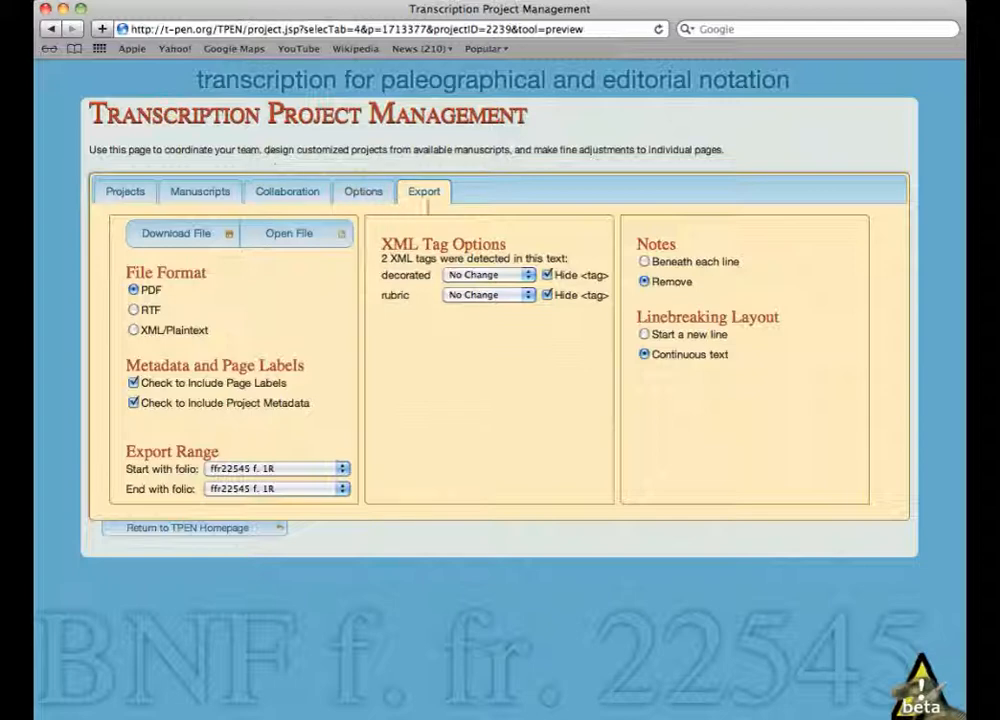
pyautogui.click(520, 276)
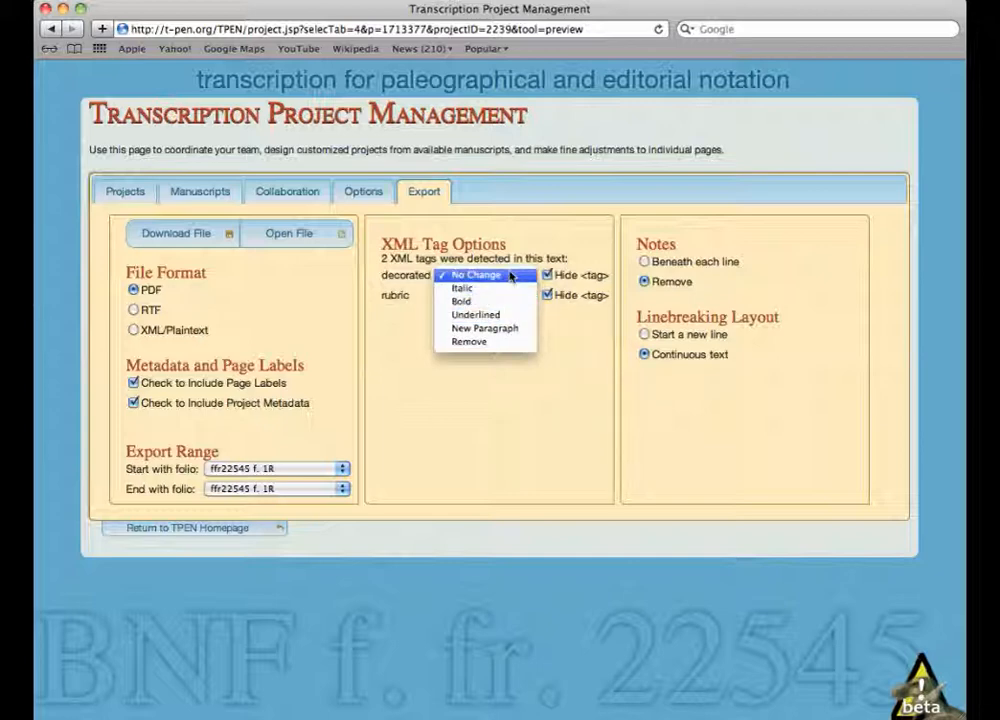
pyautogui.click(508, 276)
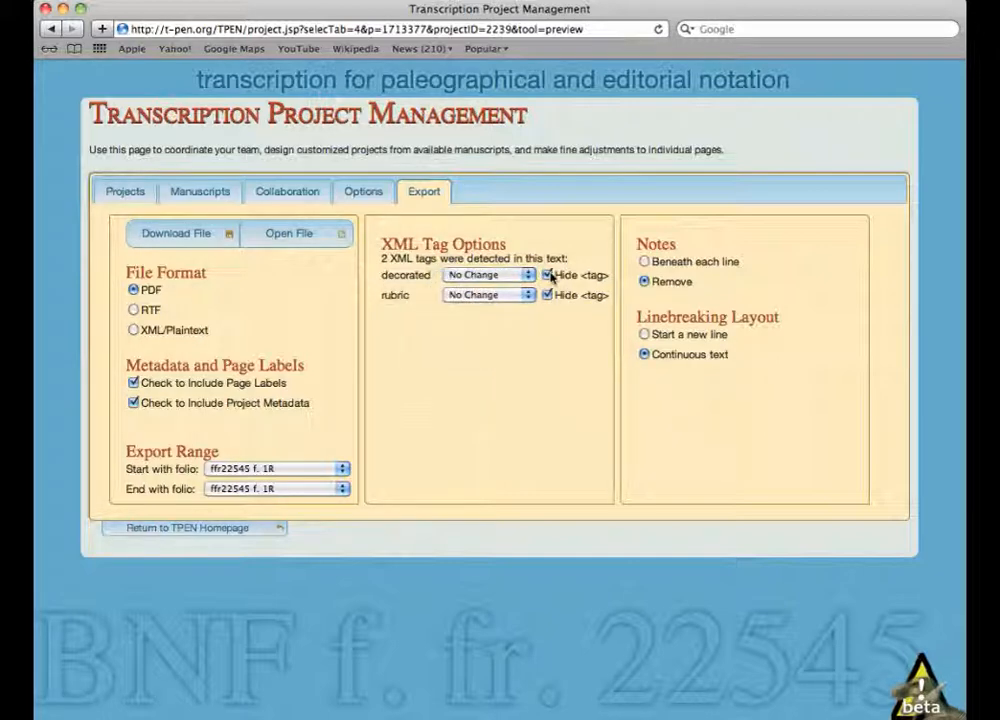
pyautogui.click(512, 275)
pyautogui.click(530, 366)
# - Remove notes from the export with each line starting on a new line, and download the transcription as a PDF
pyautogui.click(645, 262)
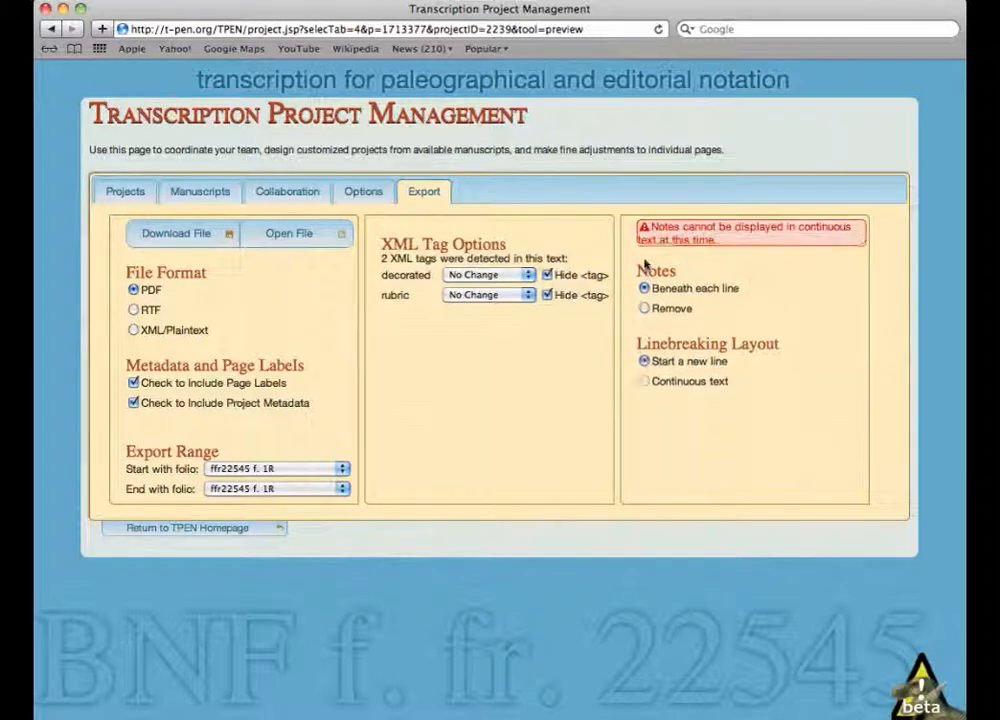
pyautogui.click(644, 311)
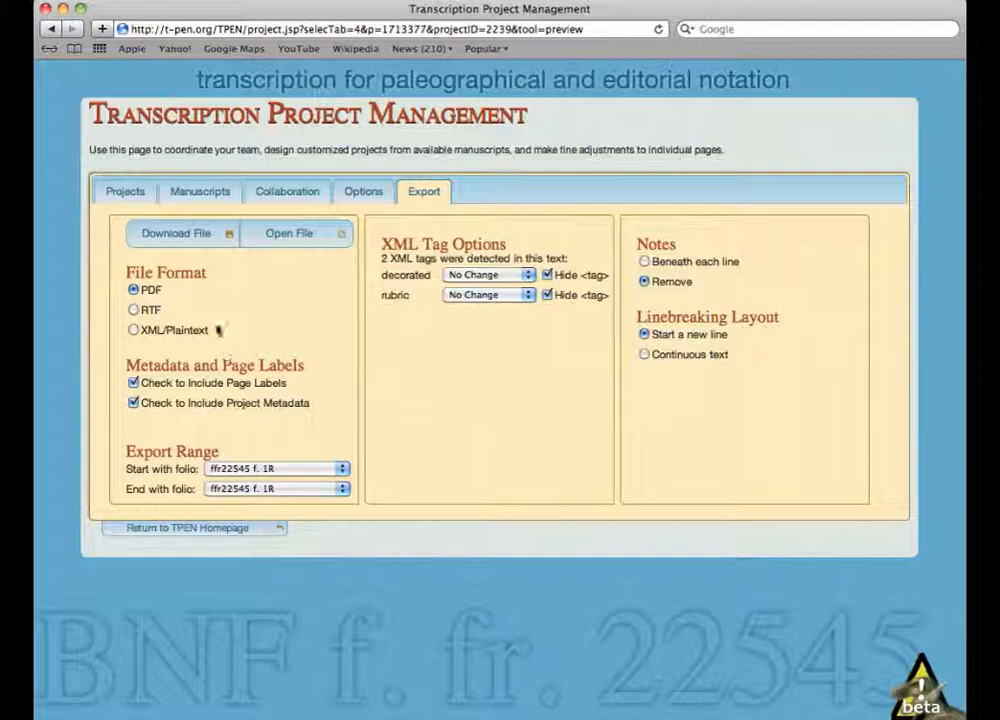
pyautogui.click(177, 234)
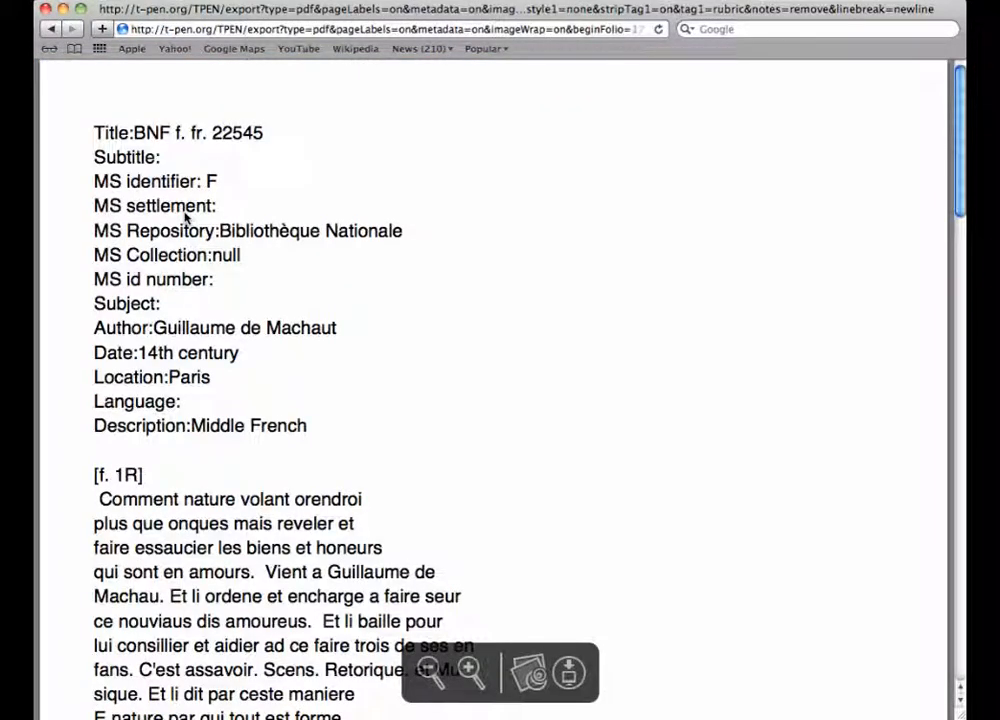
pyautogui.scroll(-2, 476, 297)
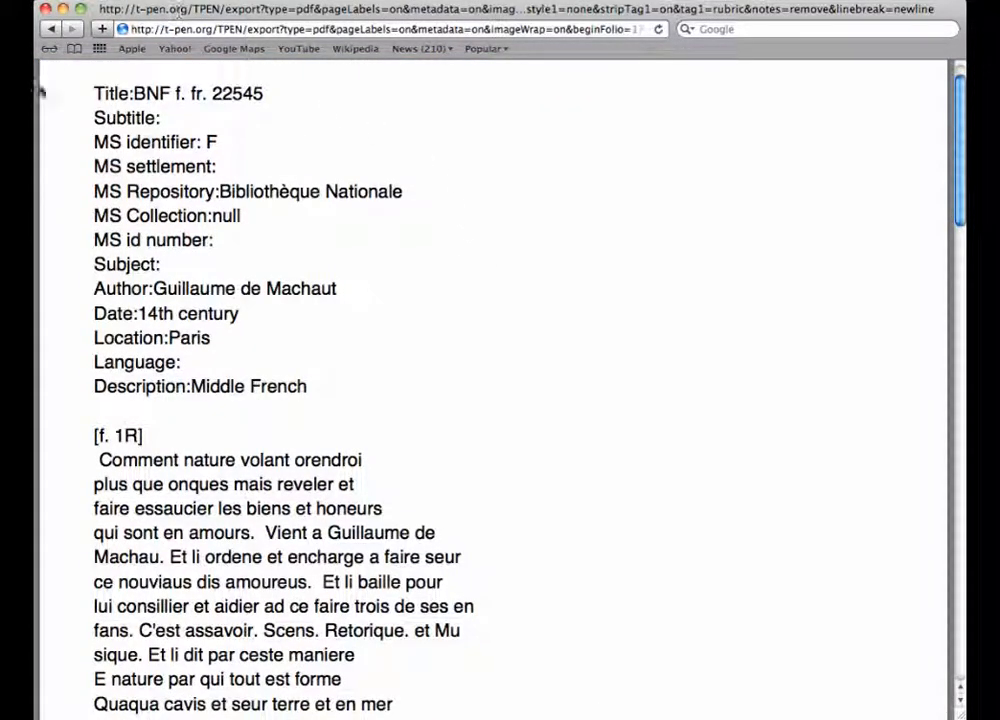